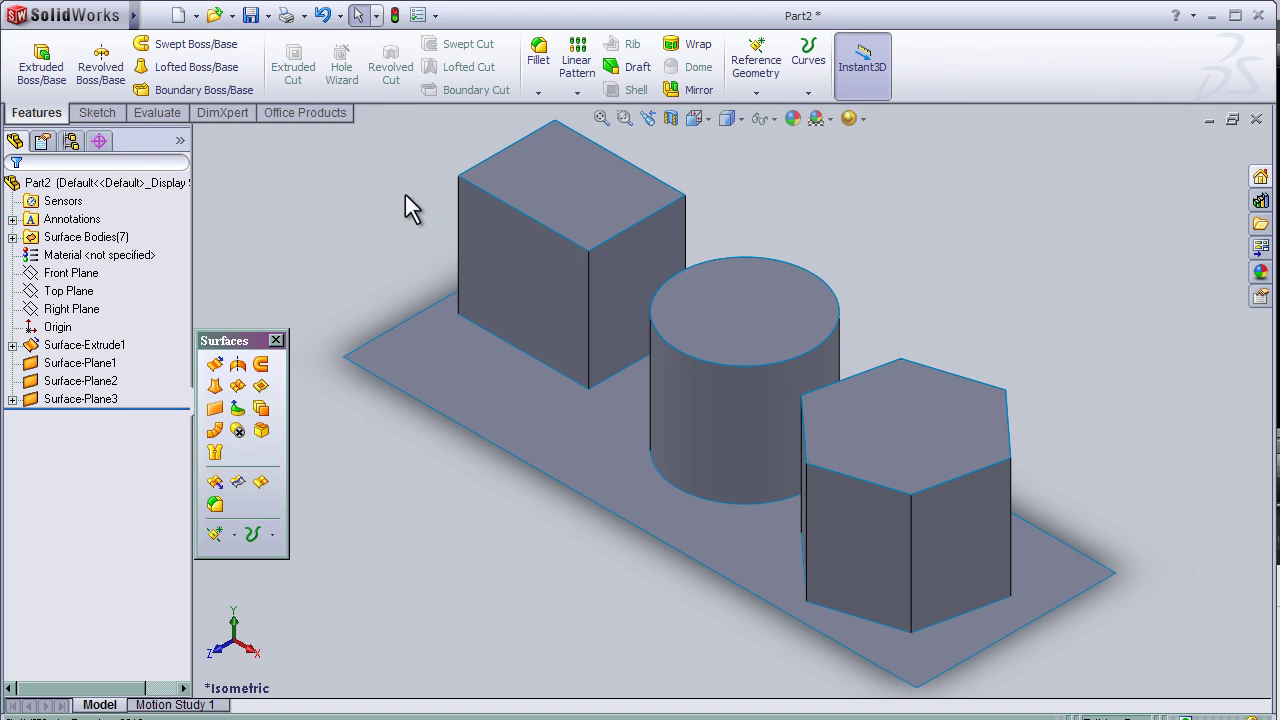
Start a Freeform on the box's top face and set its back-left edge continuity to Moveable/Tangent.
{"action": "middle_click_drag", "start_coordinate": [401, 197], "coordinate": [400, 217]}
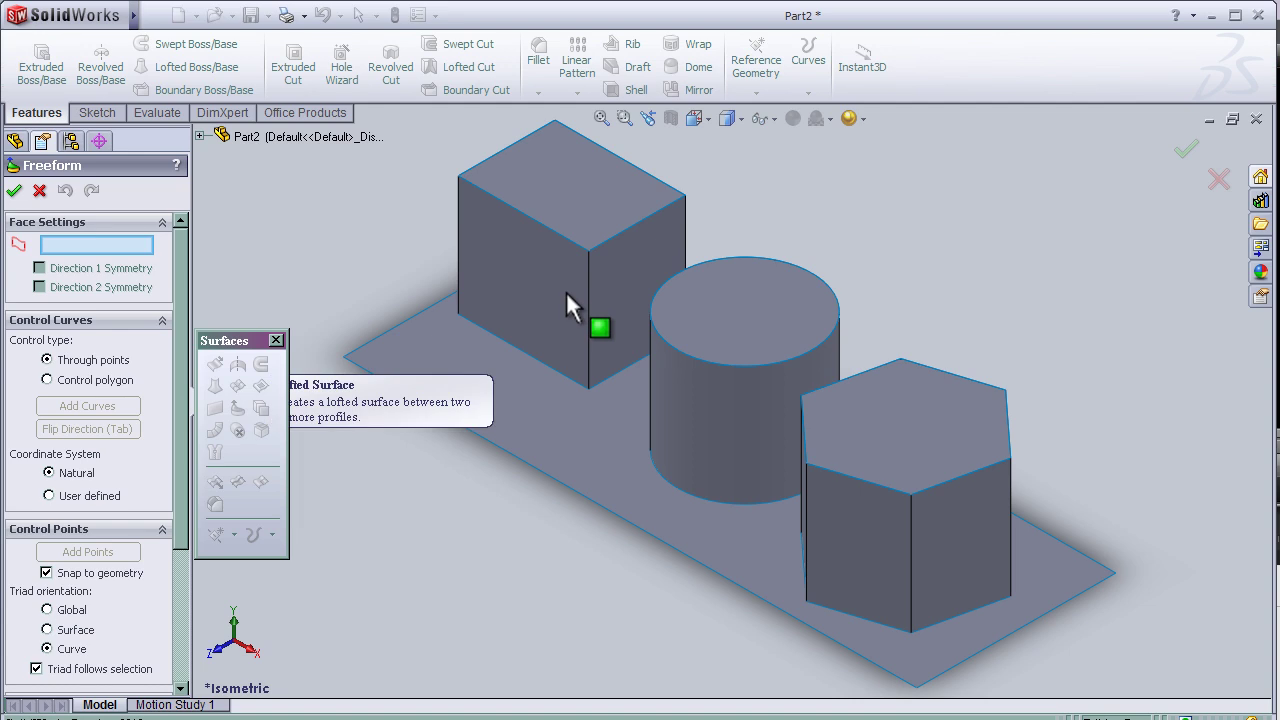
{"action": "left_click", "coordinate": [581, 220]}
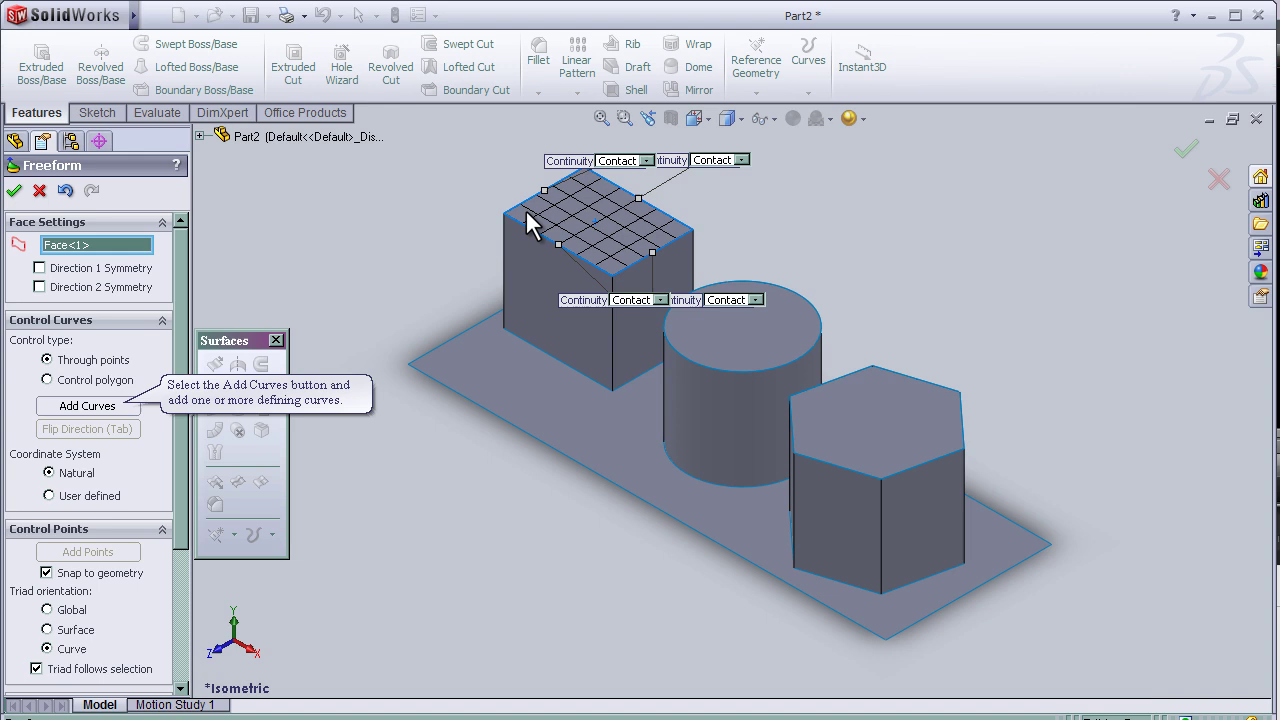
{"action": "scroll", "coordinate": [530, 225], "scroll_direction": "down", "scroll_amount": 1}
{"action": "scroll", "coordinate": [657, 200], "scroll_direction": "down", "scroll_amount": 1}
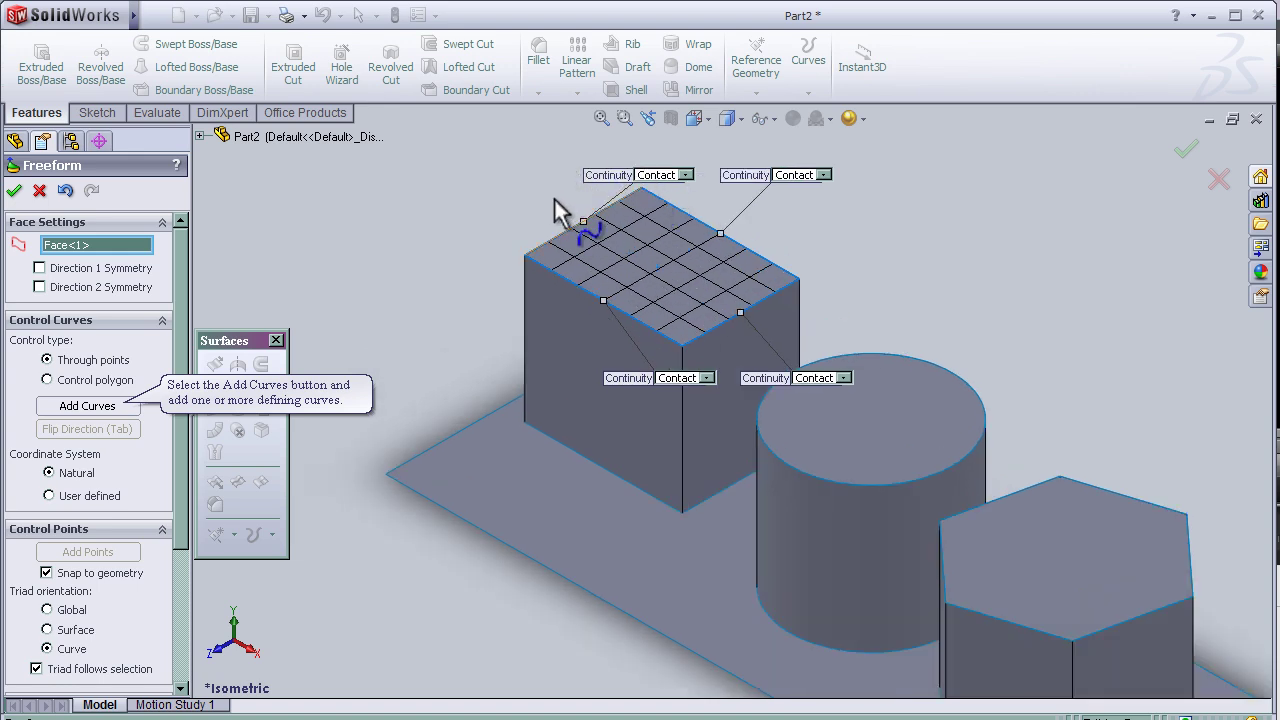
{"action": "left_click", "coordinate": [656, 180]}
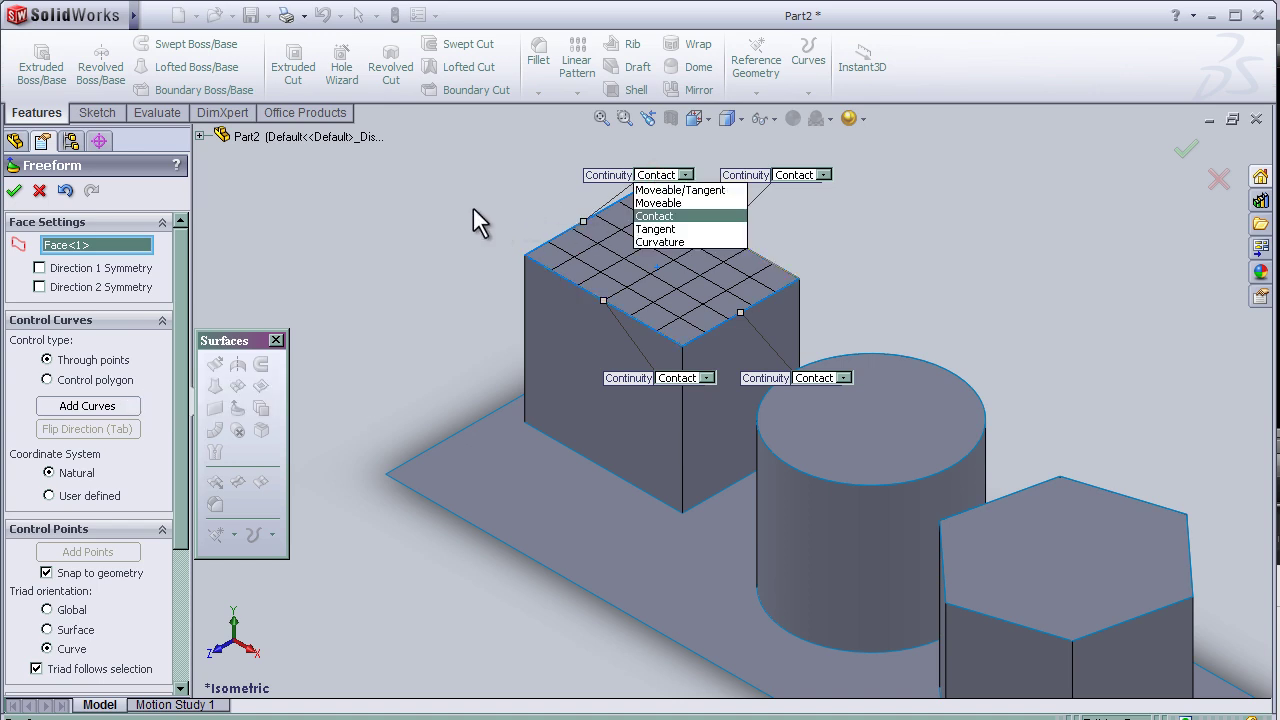
{"action": "middle_click_drag", "start_coordinate": [474, 210], "coordinate": [486, 253]}
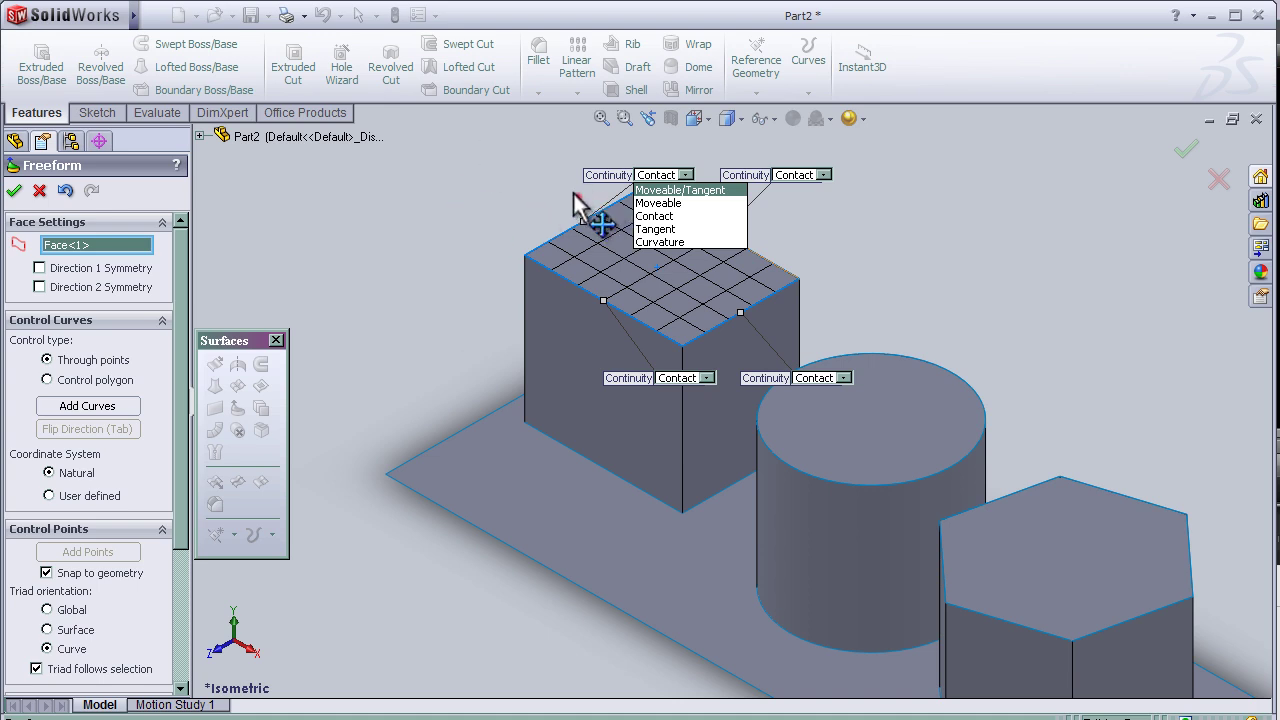
{"action": "left_click", "coordinate": [650, 281]}
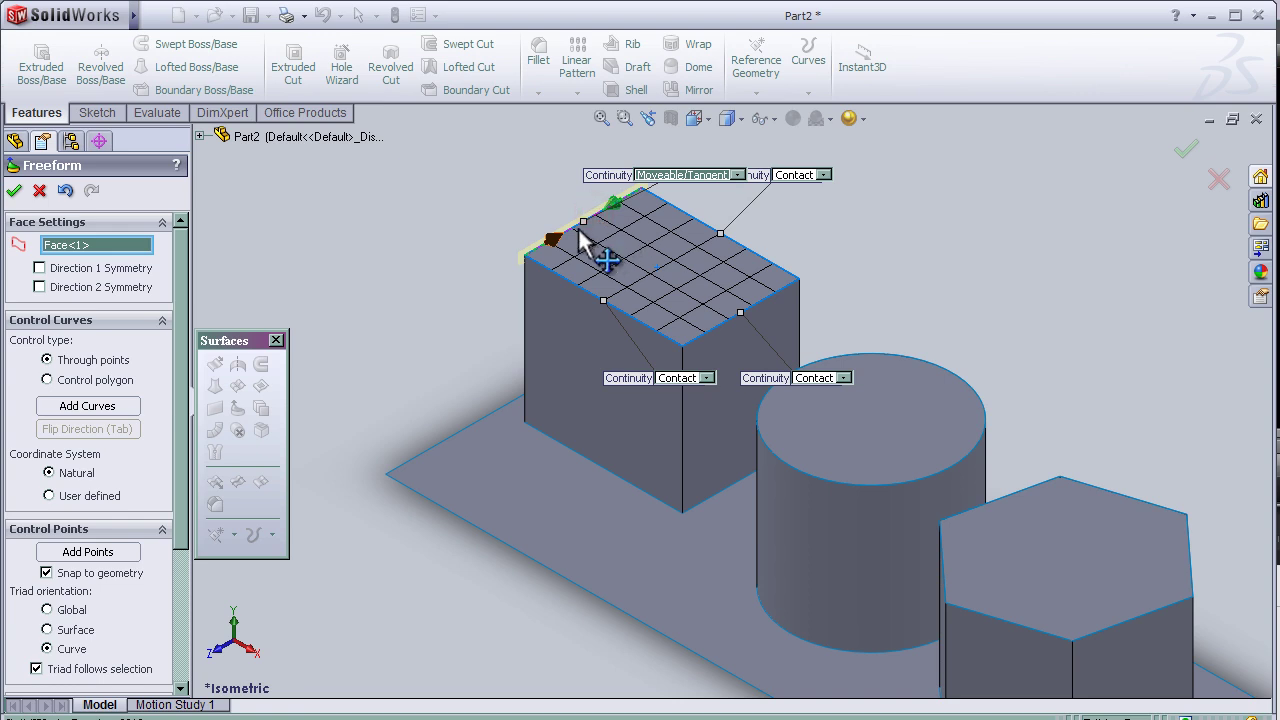
Raise the box's moveable top edge into a bulge by pulling the tangent handles at its ends.
{"action": "left_click_drag", "start_coordinate": [556, 237], "coordinate": [635, 181]}
{"action": "scroll", "coordinate": [567, 173], "scroll_direction": "up", "scroll_amount": 1}
{"action": "scroll", "coordinate": [567, 172], "scroll_direction": "down", "scroll_amount": 1}
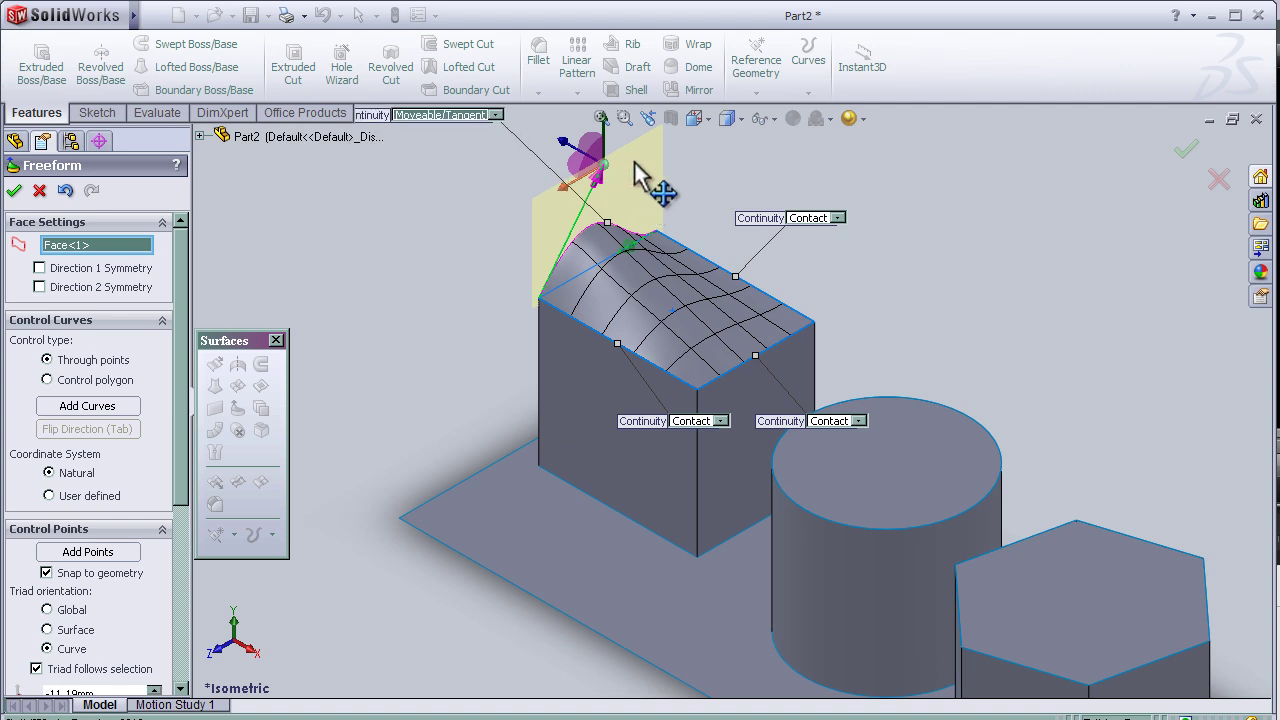
{"action": "scroll", "coordinate": [640, 175], "scroll_direction": "down", "scroll_amount": 2}
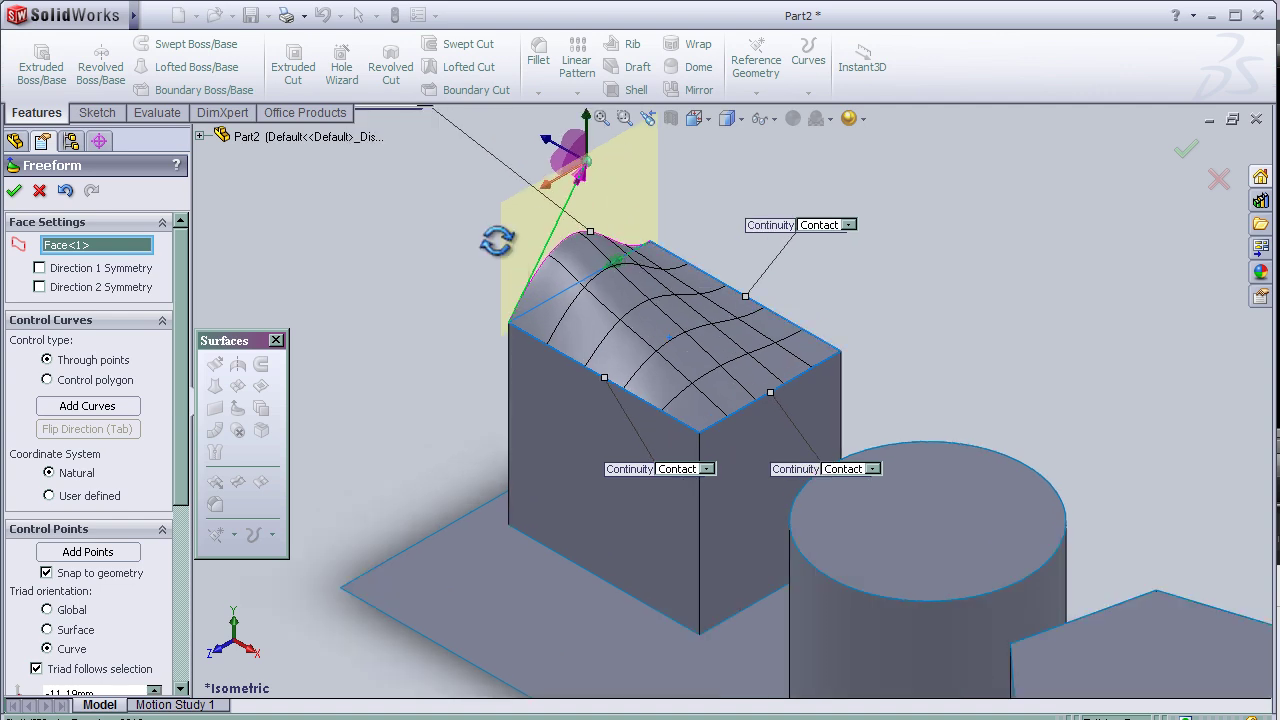
{"action": "scroll", "coordinate": [520, 243], "scroll_direction": "down", "scroll_amount": 2}
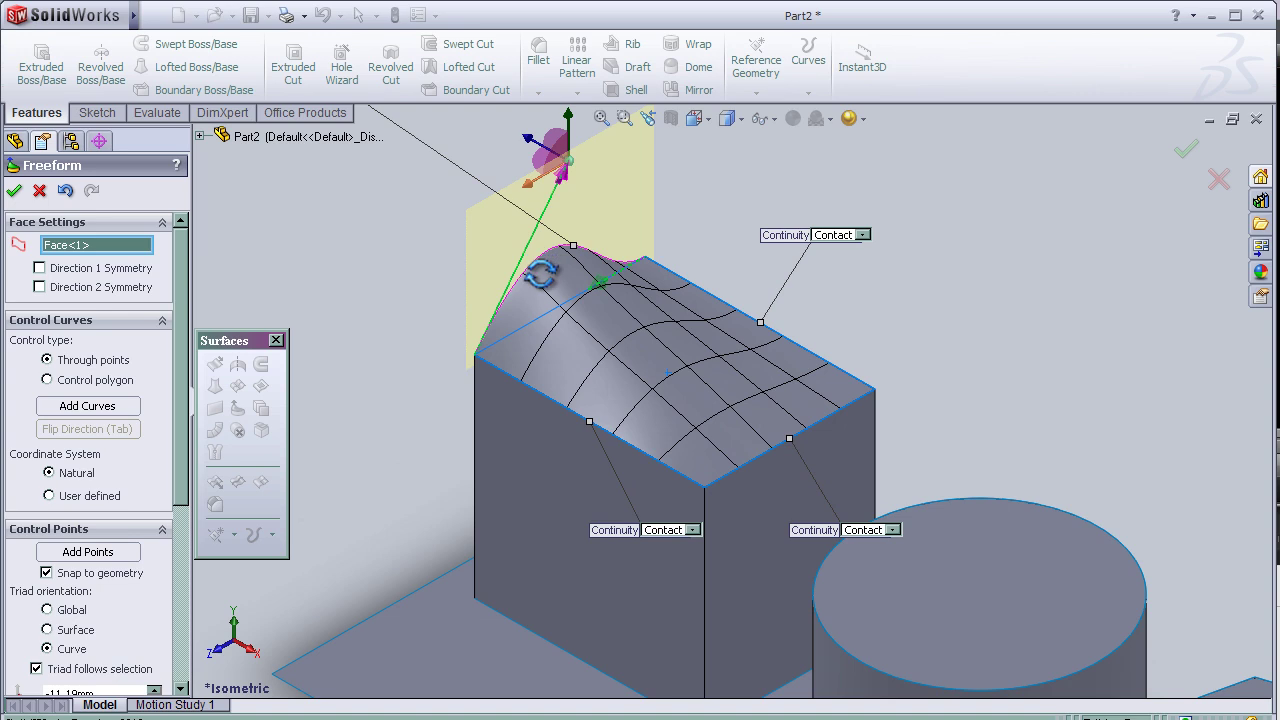
{"action": "middle_click_drag", "start_coordinate": [542, 274], "coordinate": [526, 260]}
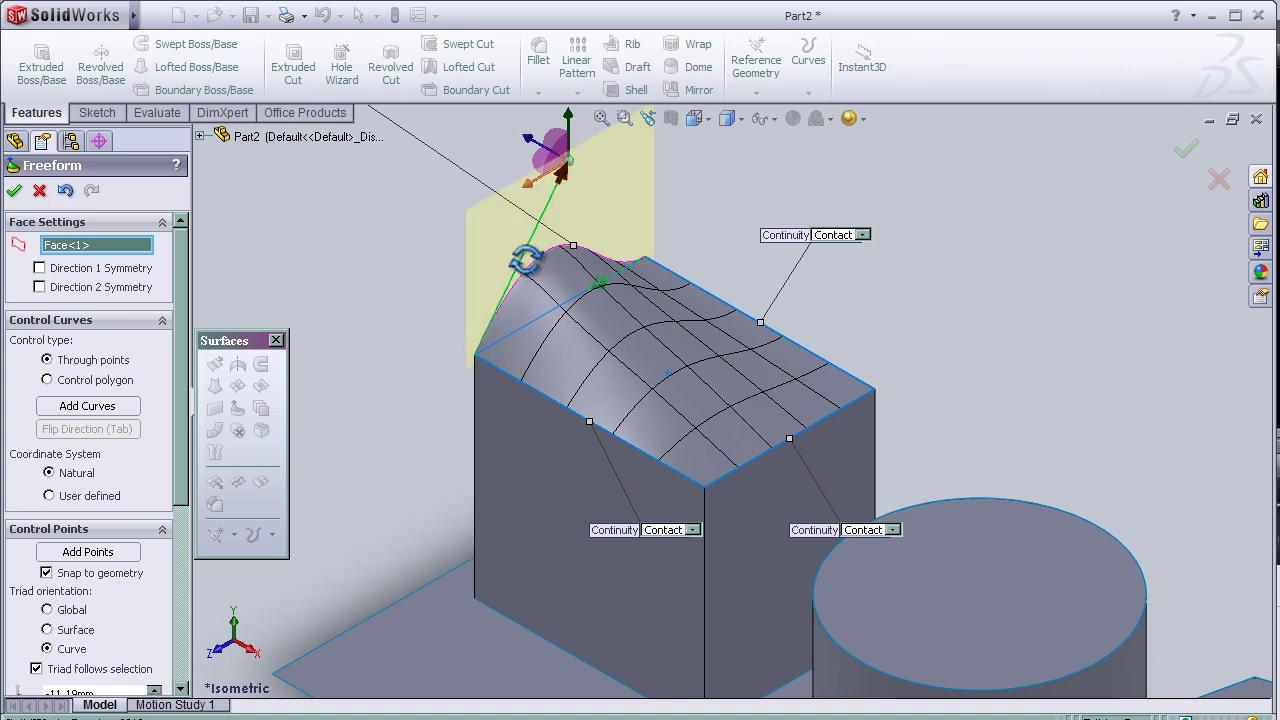
{"action": "left_click_drag", "start_coordinate": [525, 260], "coordinate": [645, 174]}
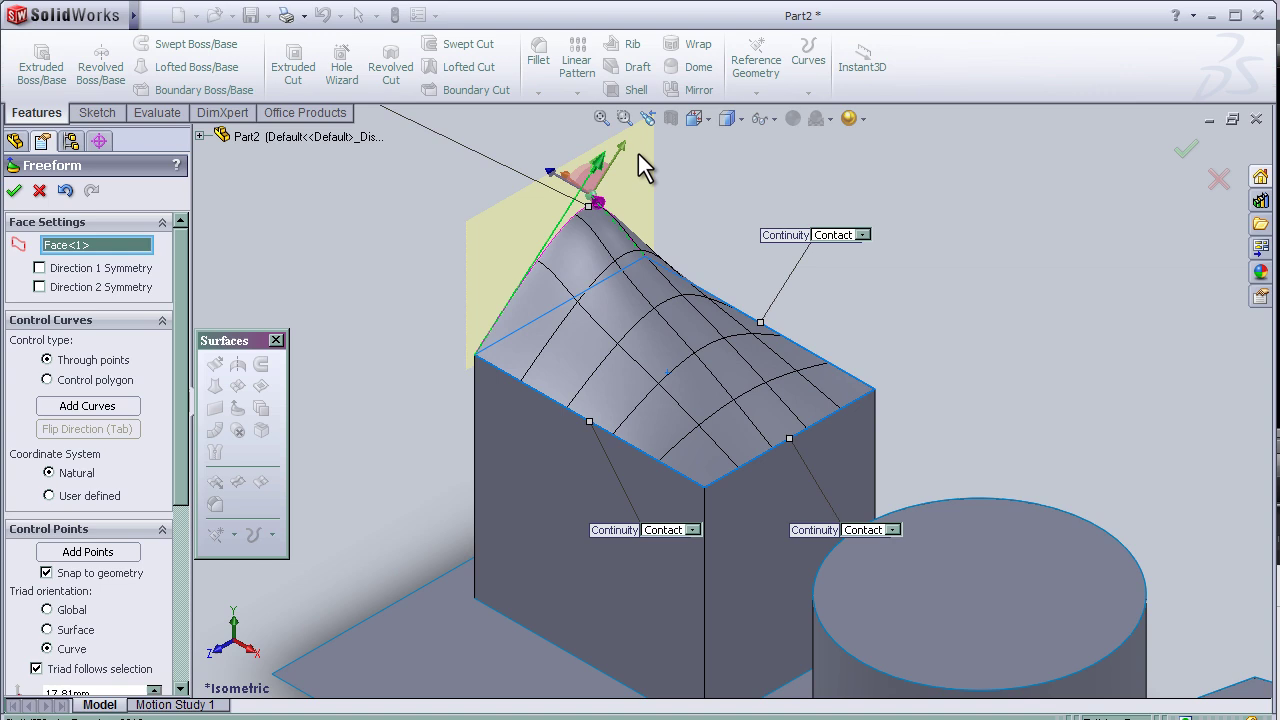
Reshape the raised edge into an outward-leaning peak with its tangent handles and accept the box's freeform.
{"action": "middle_click_drag", "start_coordinate": [638, 155], "coordinate": [552, 188]}
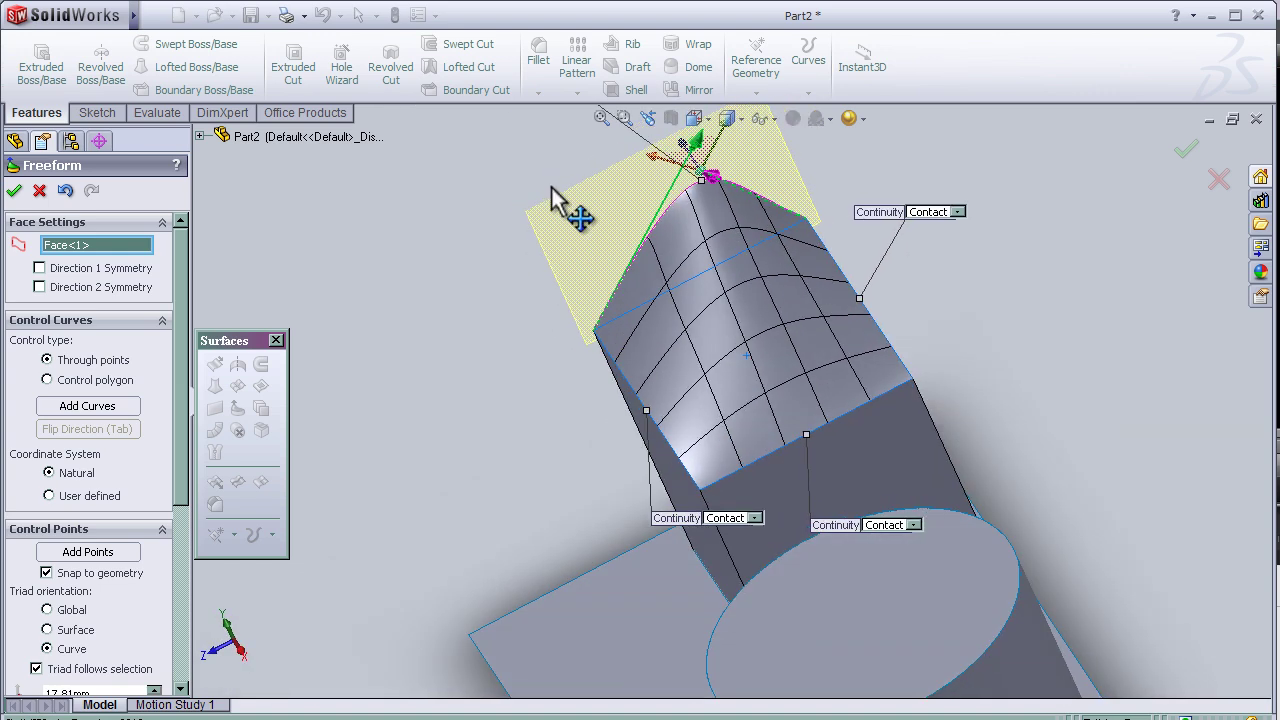
{"action": "mouse_move", "coordinate": [552, 222]}
{"action": "left_mouse_down"}
{"action": "mouse_move", "coordinate": [555, 198]}
{"action": "mouse_move", "coordinate": [485, 176]}
{"action": "mouse_move", "coordinate": [529, 194]}
{"action": "mouse_move", "coordinate": [548, 226]}
{"action": "left_mouse_up"}
{"action": "middle_click_drag", "start_coordinate": [815, 318], "coordinate": [509, 466]}
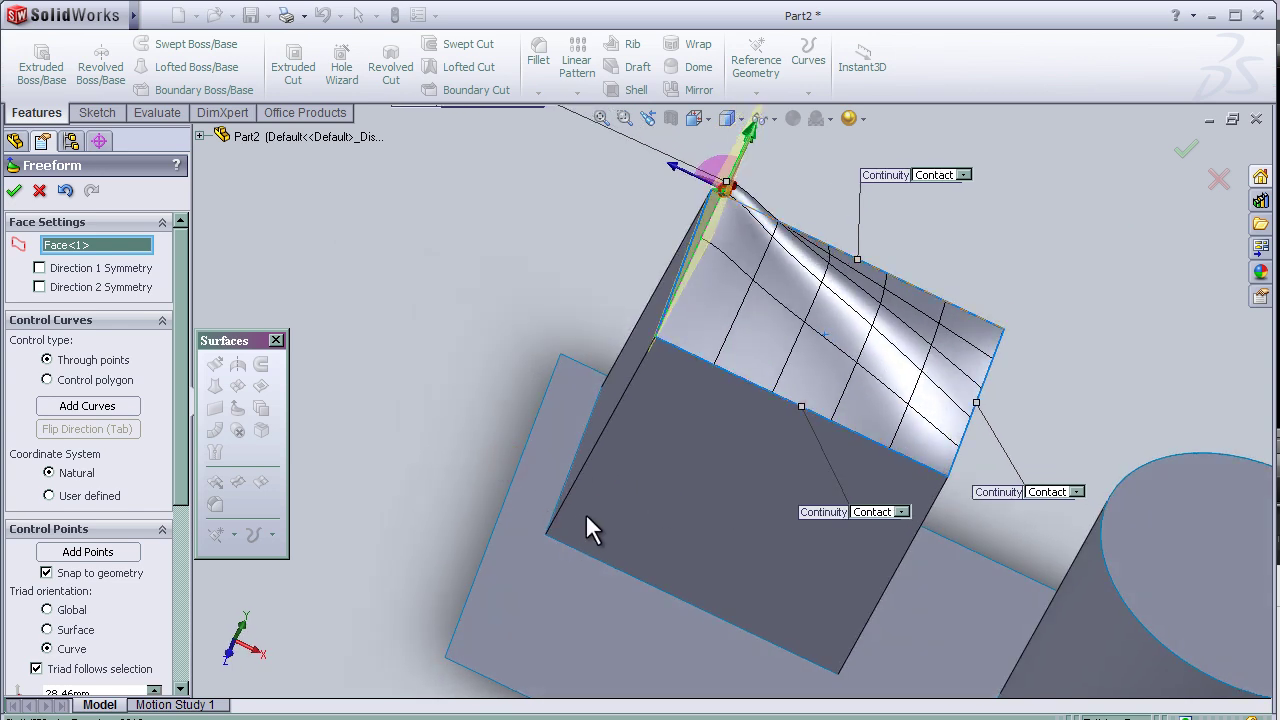
{"action": "left_click_drag", "start_coordinate": [589, 505], "coordinate": [602, 525]}
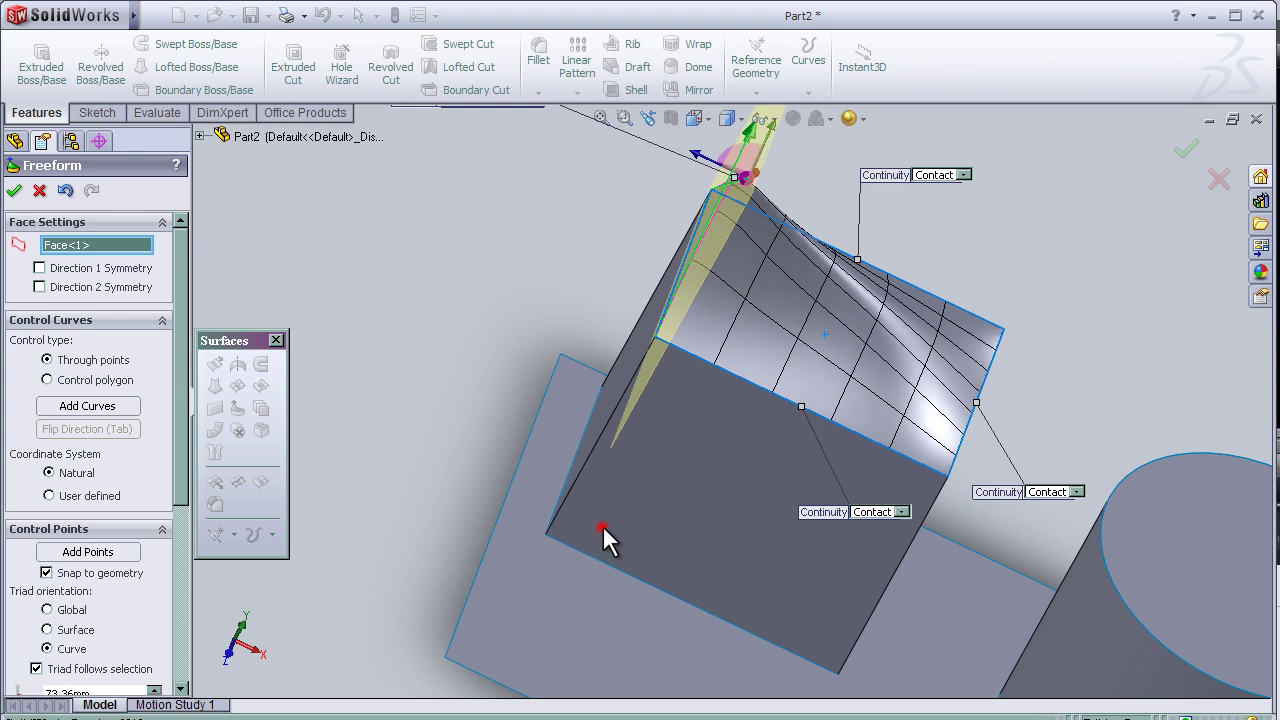
{"action": "middle_click_drag", "start_coordinate": [534, 505], "coordinate": [551, 485]}
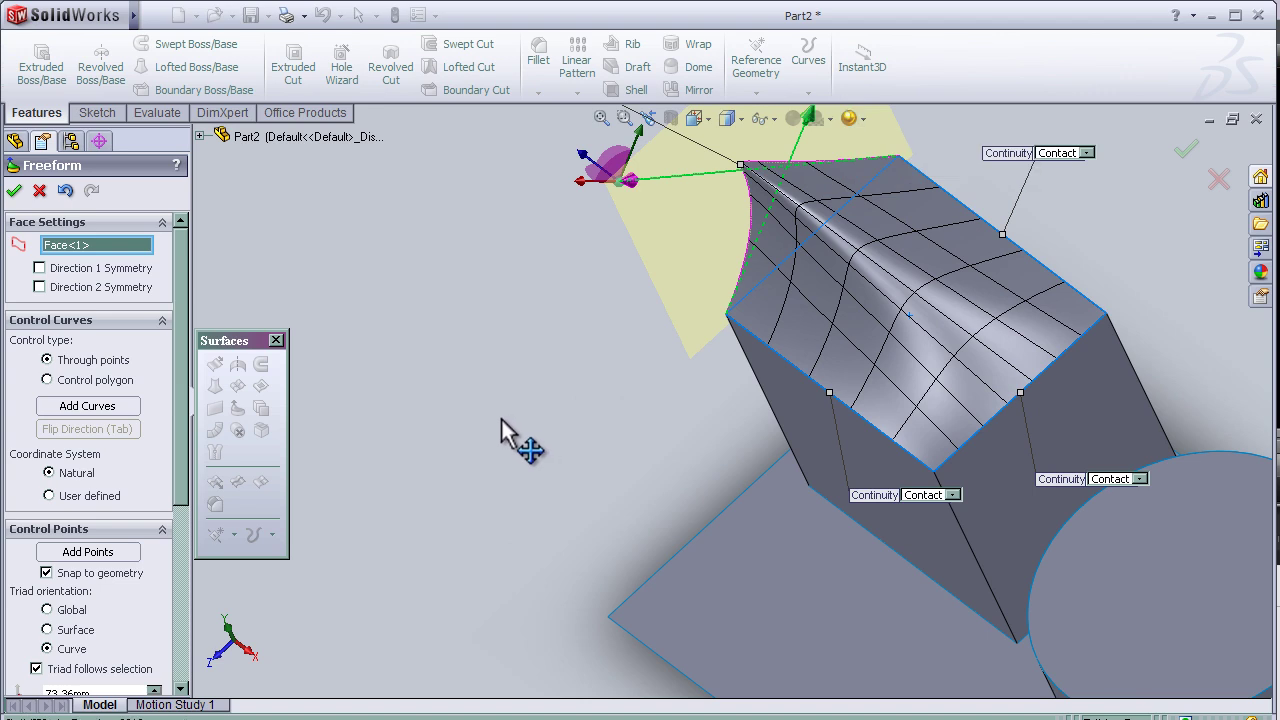
{"action": "middle_click_drag", "start_coordinate": [501, 420], "coordinate": [613, 428]}
{"action": "key", "text": "Return"}
{"action": "scroll", "coordinate": [613, 428], "scroll_direction": "up", "scroll_amount": 3}
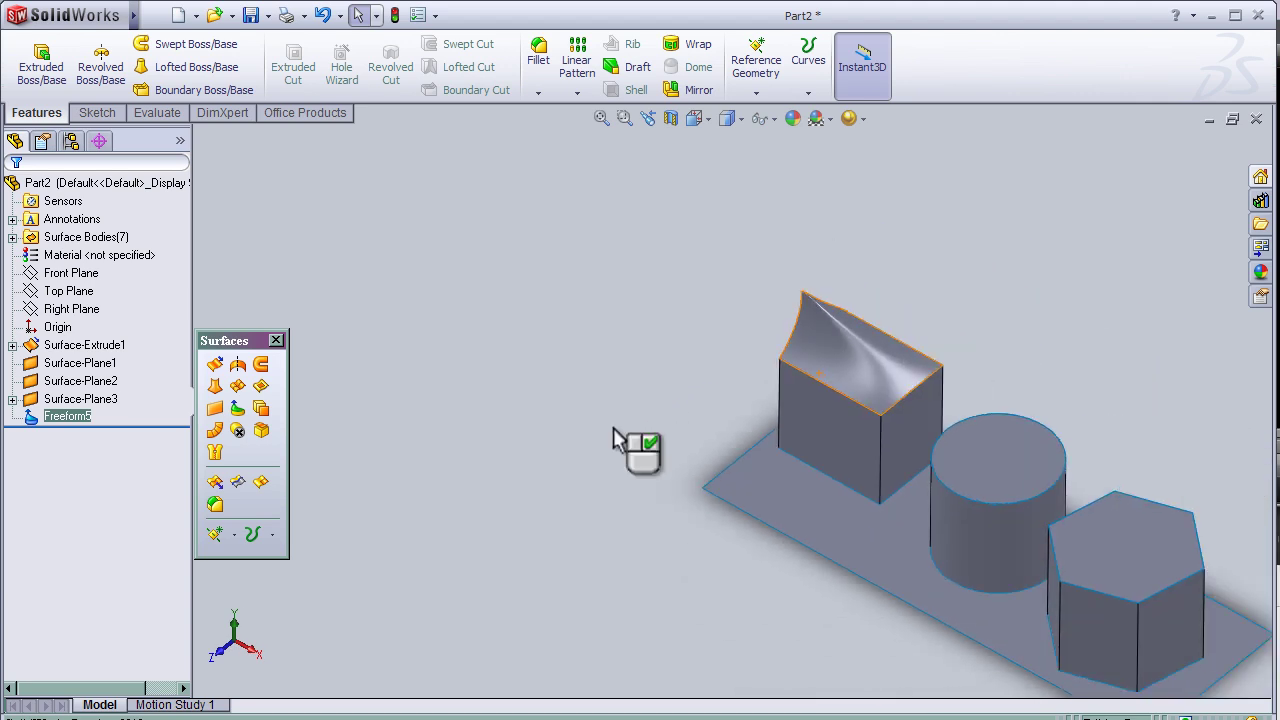
Start a Freeform on the underside of the rectangular base surface and set one long edge's continuity to Moveable.
{"action": "middle_click_drag", "start_coordinate": [720, 384], "coordinate": [676, 394]}
{"action": "scroll", "coordinate": [676, 394], "scroll_direction": "down", "scroll_amount": 1}
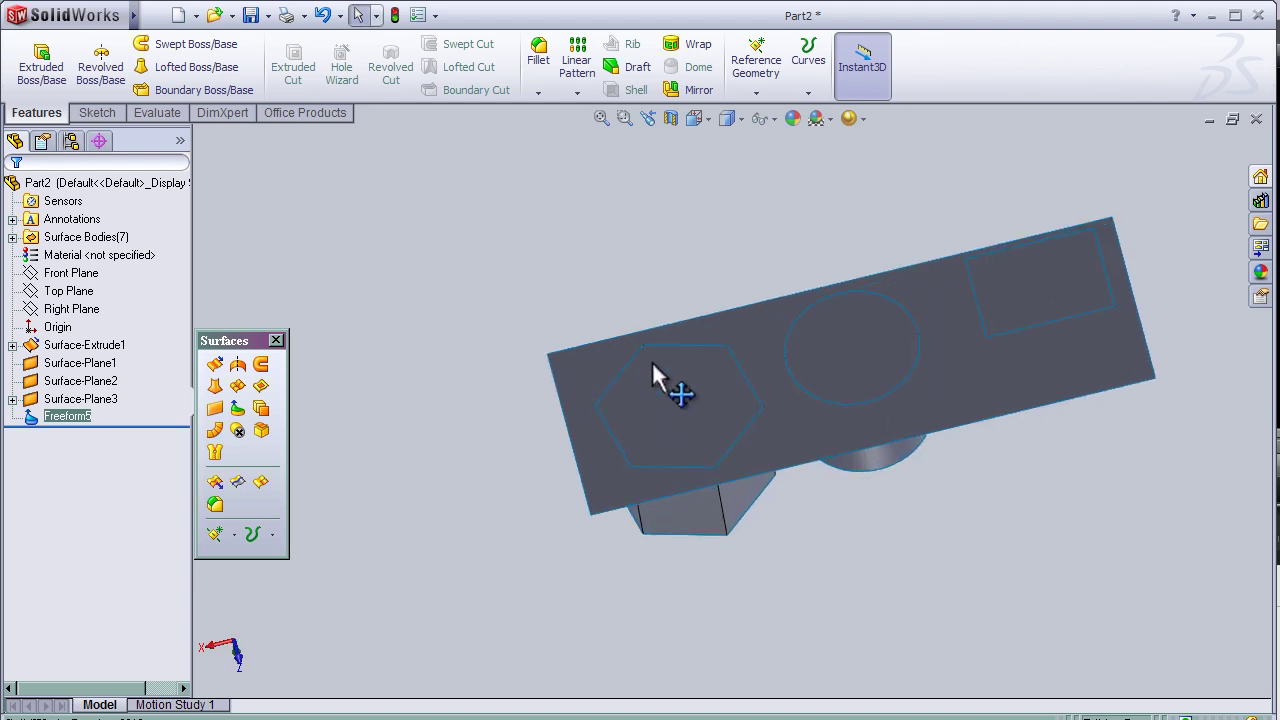
{"action": "left_click", "coordinate": [650, 357]}
{"action": "left_click", "coordinate": [640, 345]}
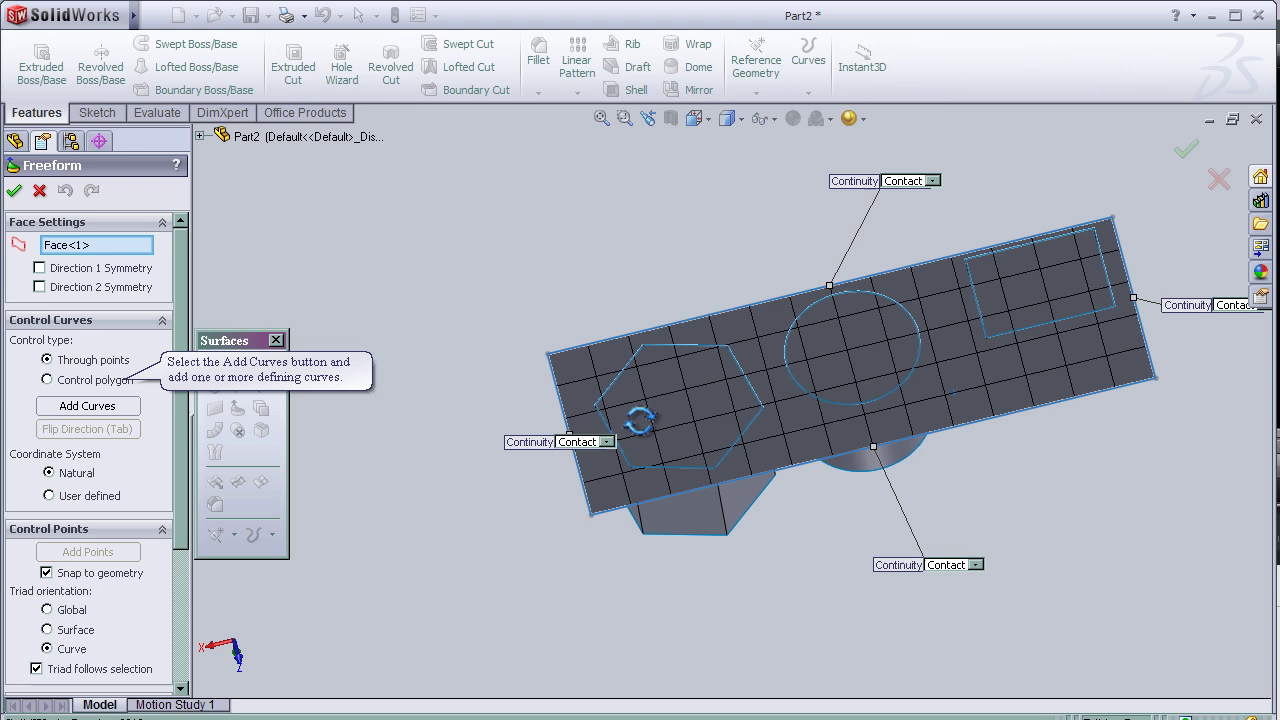
{"action": "left_click", "coordinate": [976, 565]}
{"action": "key", "text": "Return"}
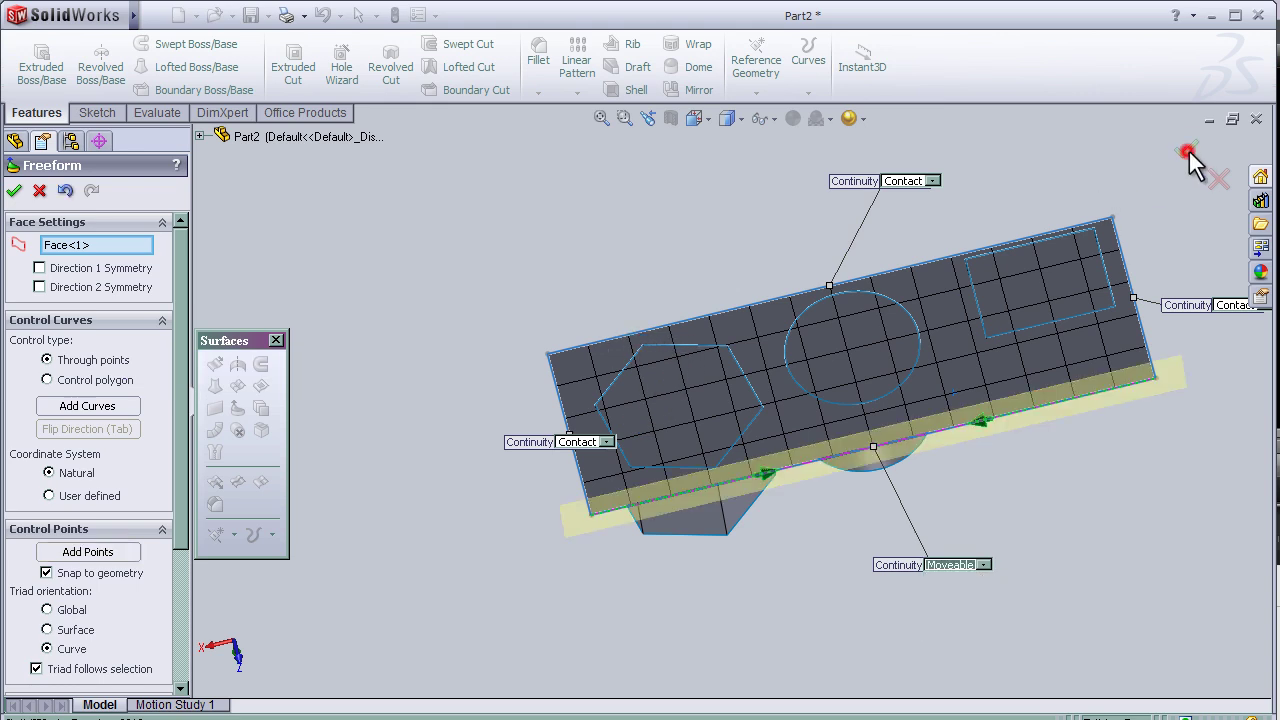
Bend the base's moveable long edge inward into an arc by pulling the tangent handles at both ends.
{"action": "left_click_drag", "start_coordinate": [765, 473], "coordinate": [723, 336]}
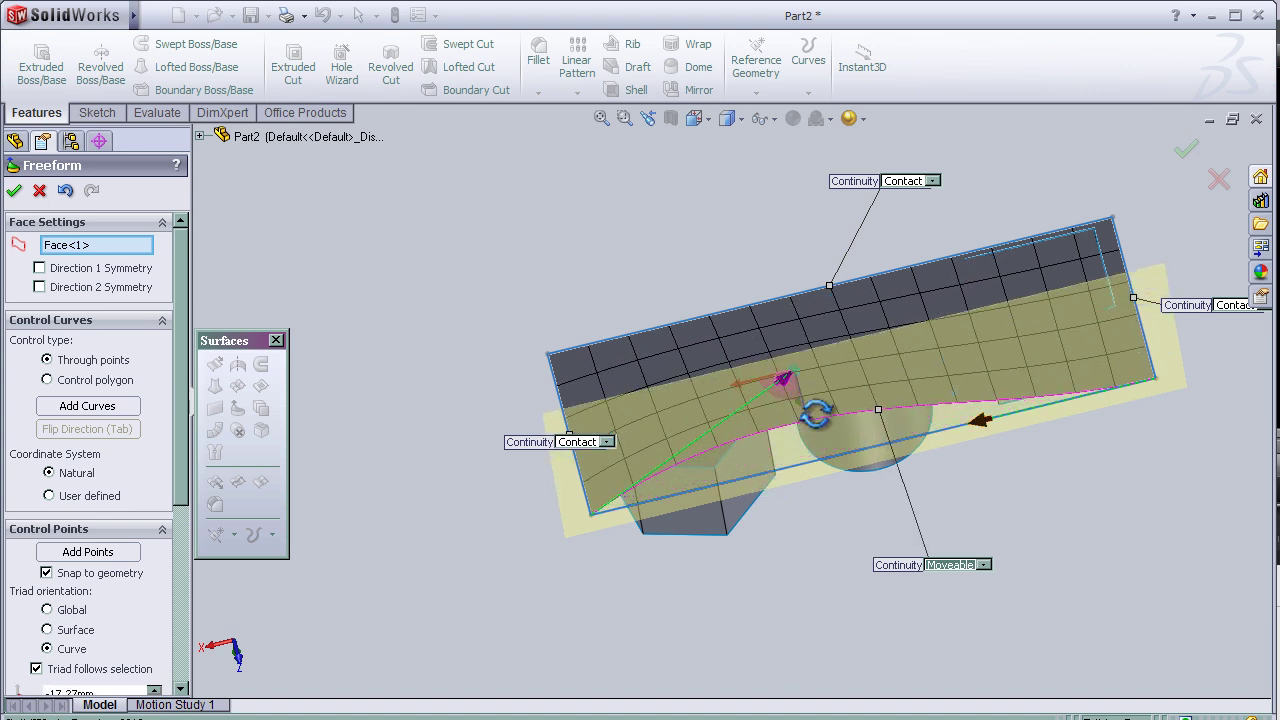
{"action": "left_click_drag", "start_coordinate": [816, 414], "coordinate": [583, 236]}
{"action": "left_click_drag", "start_coordinate": [682, 286], "coordinate": [673, 357]}
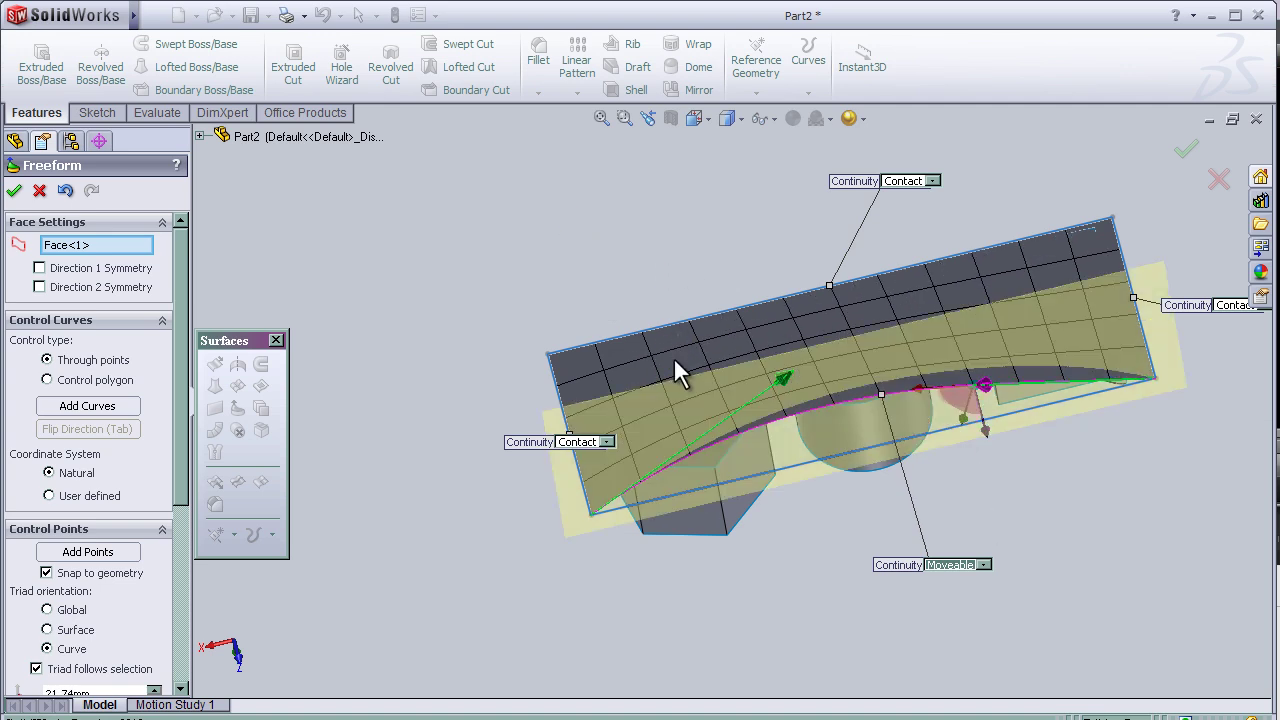
{"action": "left_click_drag", "start_coordinate": [785, 378], "coordinate": [818, 433]}
Stretch the base's moveable edge far outward into a large curved bulge with its end tangent handle.
{"action": "middle_click_drag", "start_coordinate": [818, 433], "coordinate": [777, 440]}
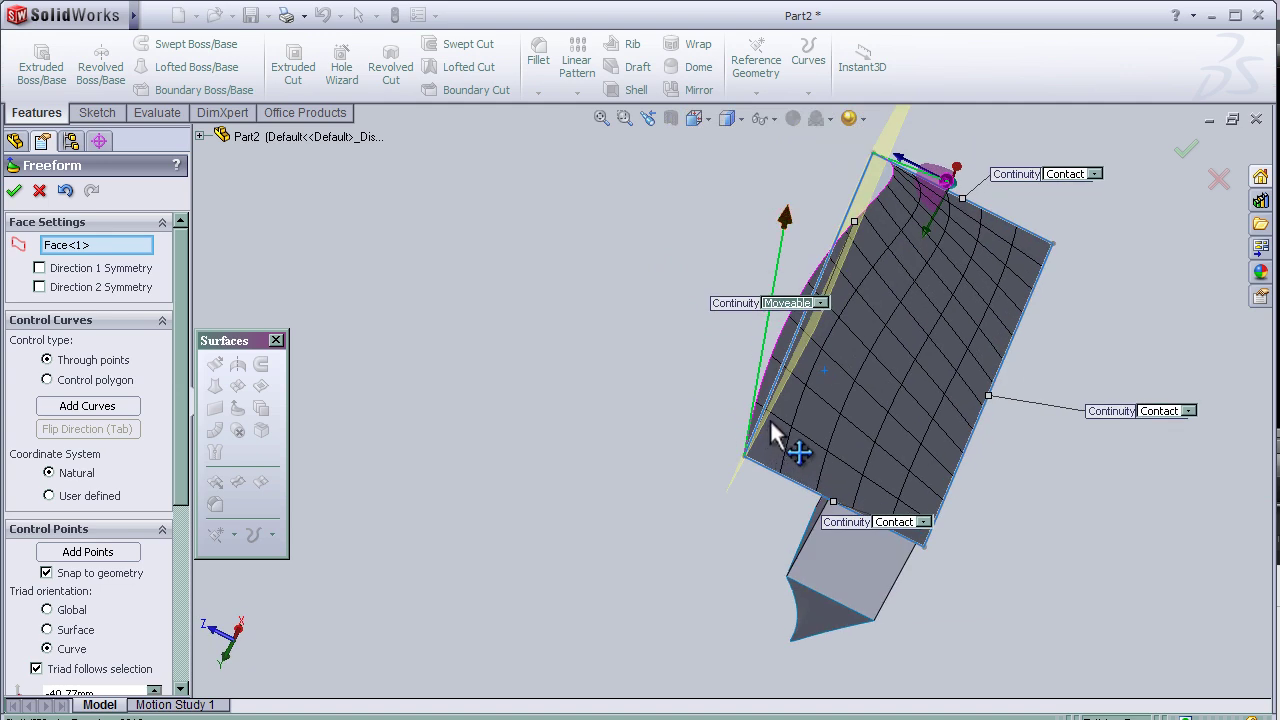
{"action": "left_click_drag", "start_coordinate": [770, 422], "coordinate": [788, 413]}
{"action": "middle_click_drag", "start_coordinate": [831, 361], "coordinate": [831, 369]}
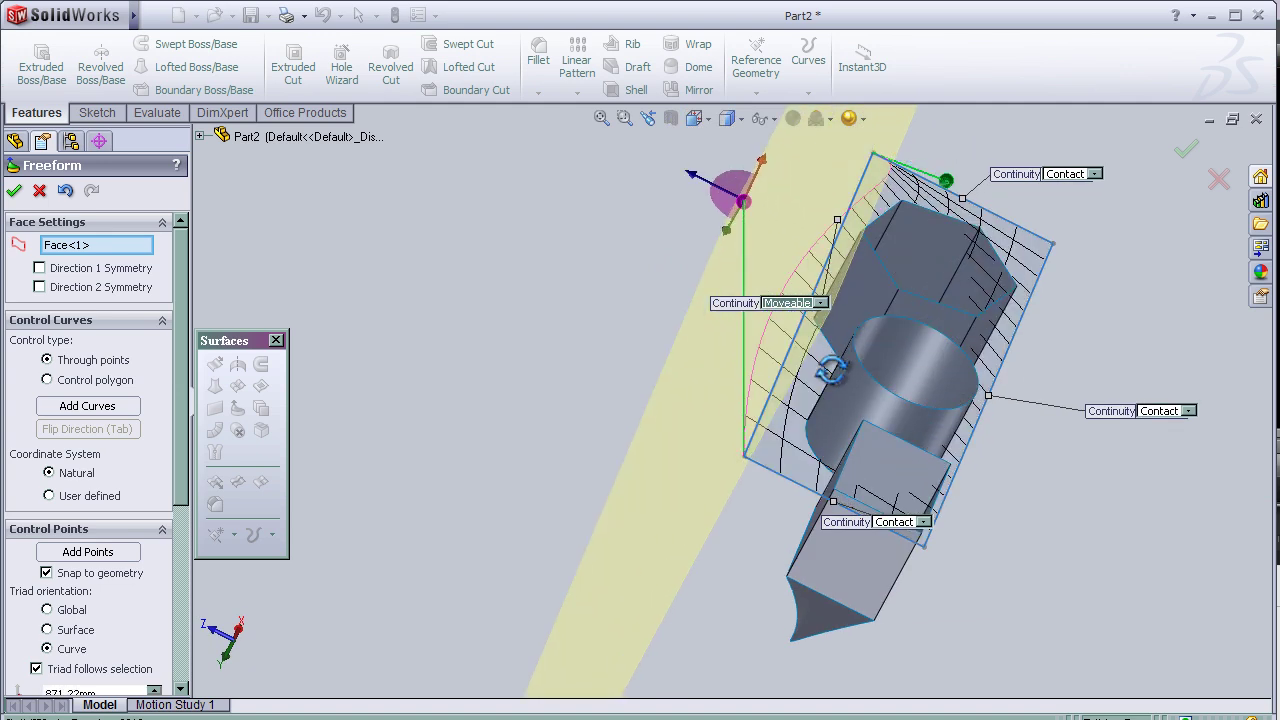
{"action": "left_click_drag", "start_coordinate": [831, 369], "coordinate": [796, 455]}
{"action": "key", "text": "Left"}
{"action": "key", "text": "Left"}
{"action": "key", "text": "Left"}
{"action": "key", "text": "Left"}
{"action": "key", "text": "Left"}
{"action": "key", "text": "Left"}
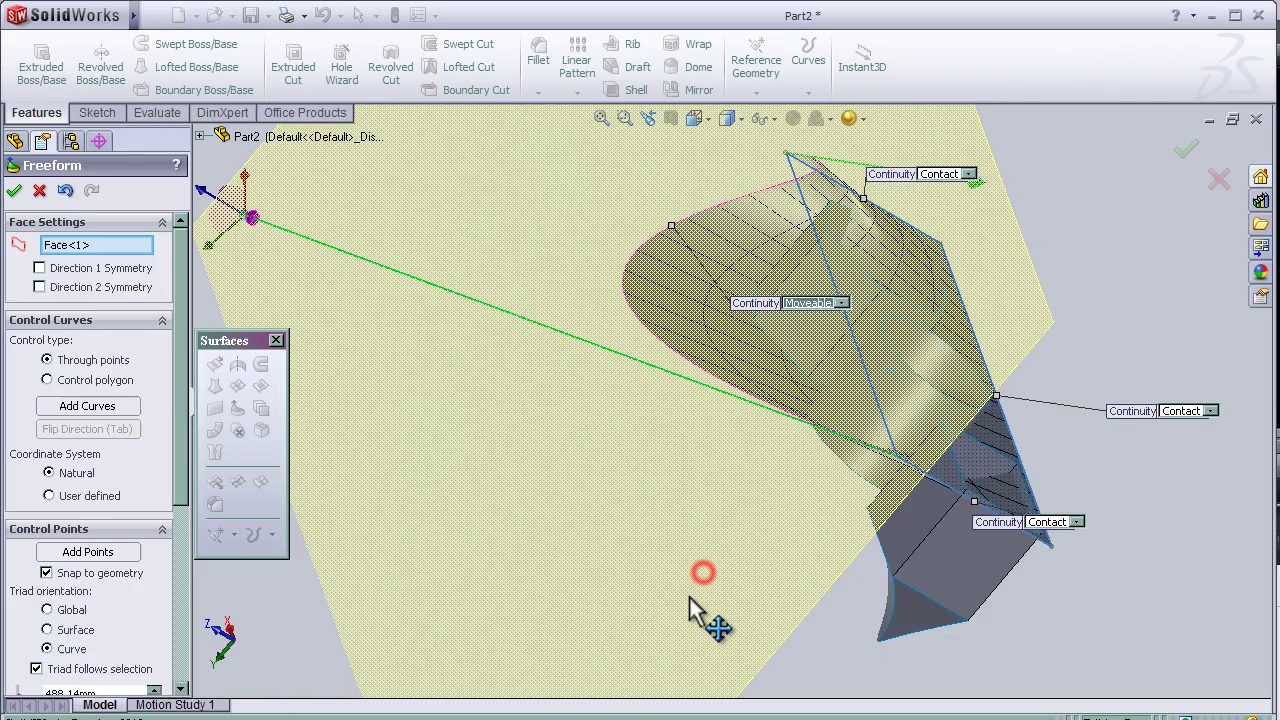
{"action": "key", "text": "Left"}
{"action": "key", "text": "Left"}
{"action": "key", "text": "Left"}
{"action": "key", "text": "Left"}
{"action": "key", "text": "Left"}
{"action": "key", "text": "Left"}
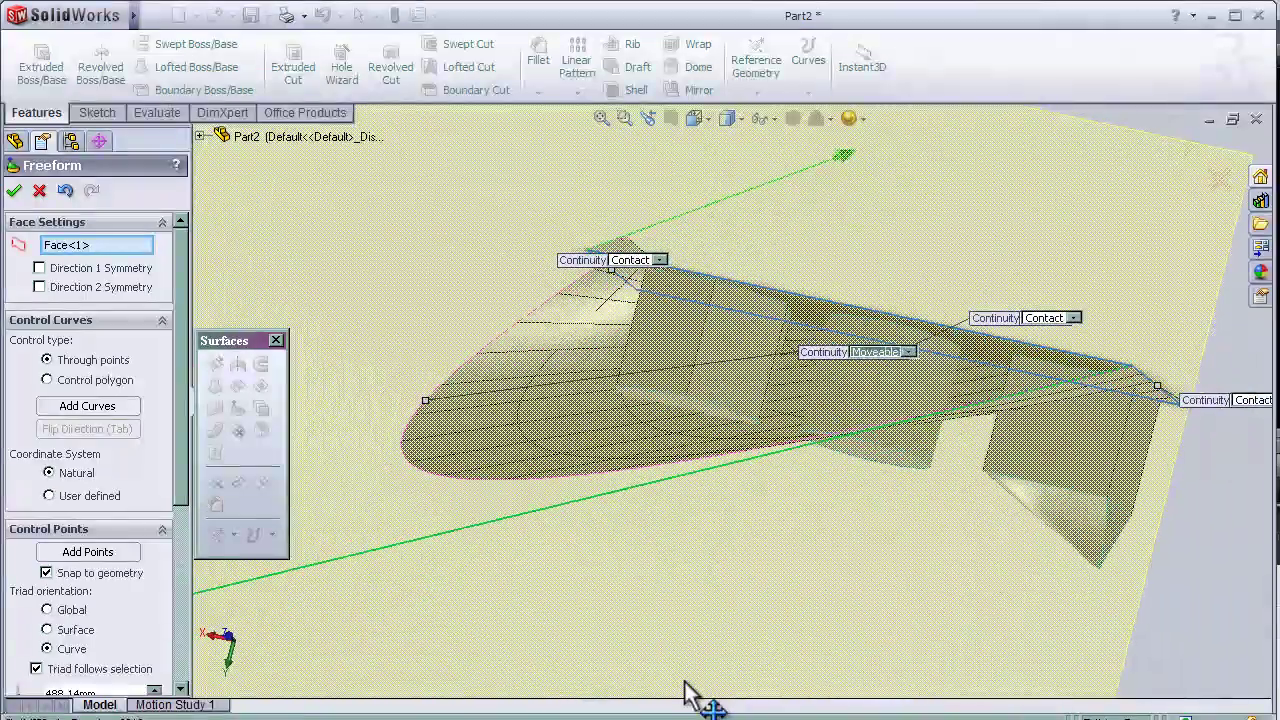
Pull the end tangent handle back in to reduce the base edge's bulge and accept the freeform.
{"action": "middle_click_drag", "start_coordinate": [940, 375], "coordinate": [900, 277]}
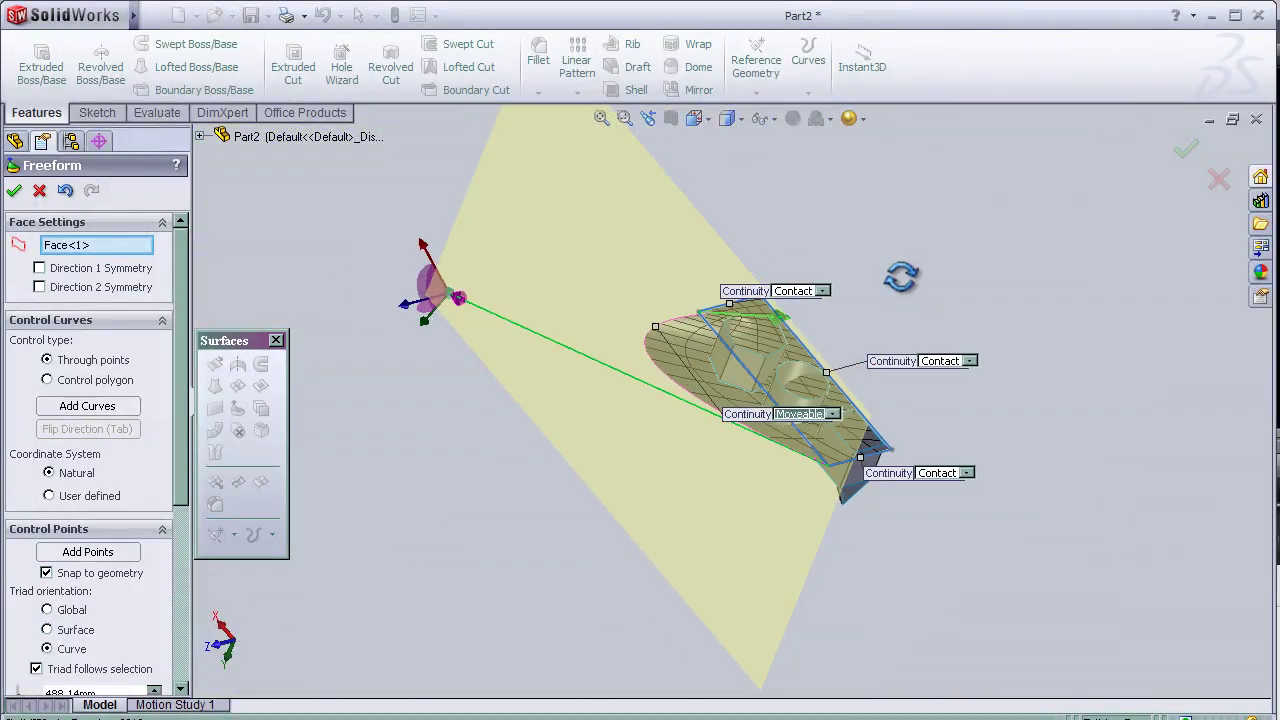
{"action": "middle_click_drag", "start_coordinate": [916, 212], "coordinate": [911, 543]}
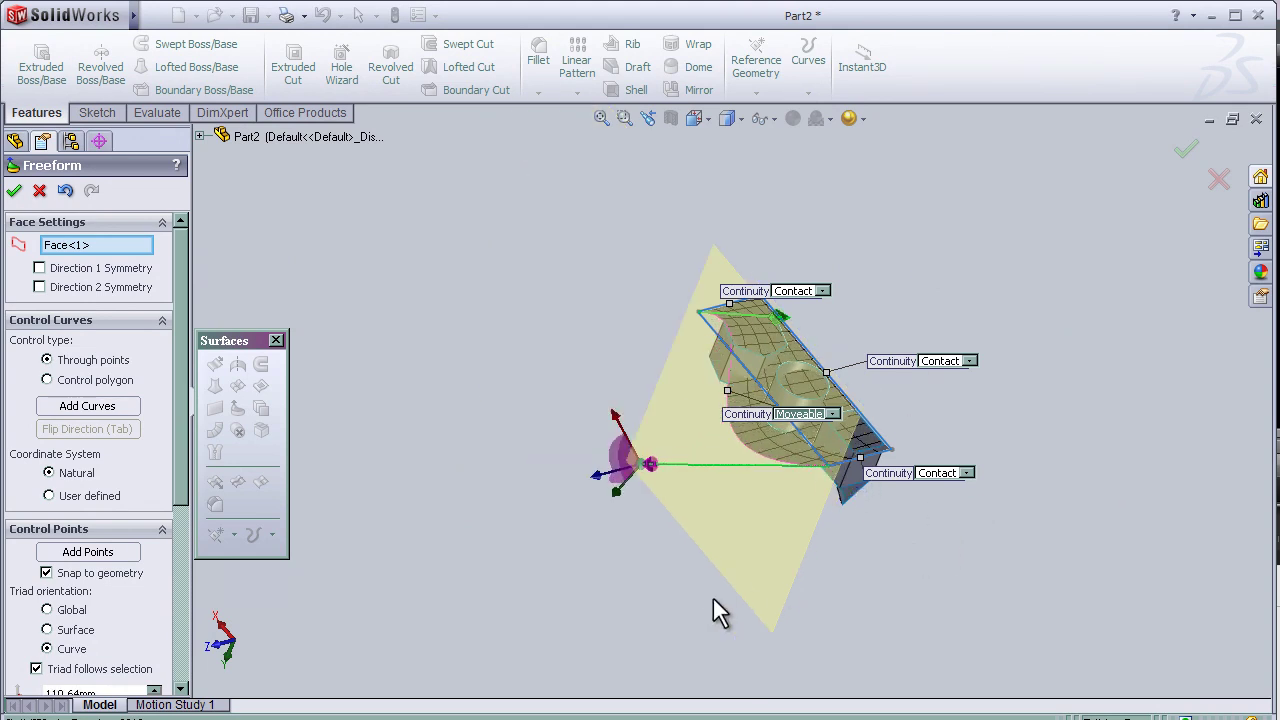
{"action": "key", "text": "Left"}
{"action": "key", "text": "Left"}
{"action": "key", "text": "Left"}
{"action": "key", "text": "Left"}
{"action": "key", "text": "Left"}
{"action": "key", "text": "Left"}
{"action": "key", "text": "Left"}
{"action": "key", "text": "Left"}
{"action": "key", "text": "Left"}
{"action": "key", "text": "Left"}
{"action": "key", "text": "Left"}
{"action": "key", "text": "Left"}
{"action": "middle_click_drag", "start_coordinate": [676, 590], "coordinate": [651, 518]}
{"action": "key", "text": "Return"}
Examine the deformed box top and base surface from several angles and in the isometric view.
{"action": "scroll", "coordinate": [553, 395], "scroll_direction": "down", "scroll_amount": 3}
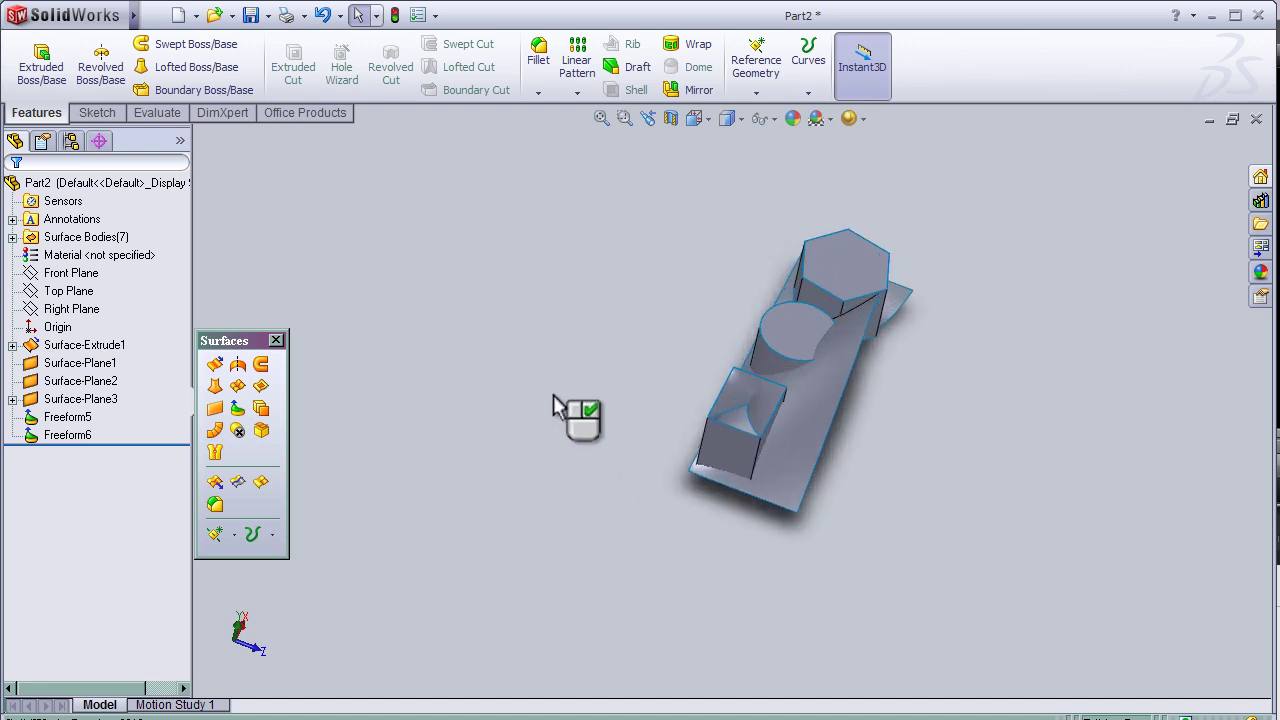
{"action": "middle_click_drag", "start_coordinate": [553, 395], "coordinate": [687, 567]}
{"action": "left_click", "coordinate": [674, 584]}
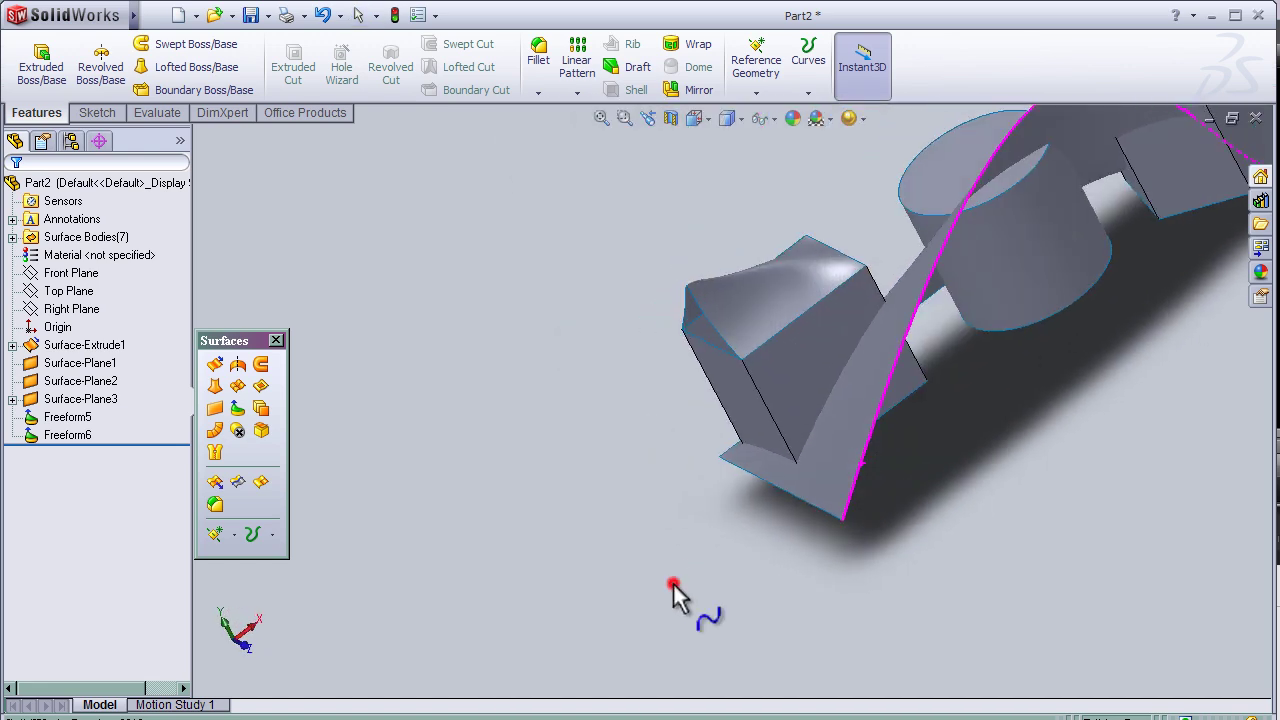
{"action": "scroll", "coordinate": [736, 463], "scroll_direction": "up", "scroll_amount": 3}
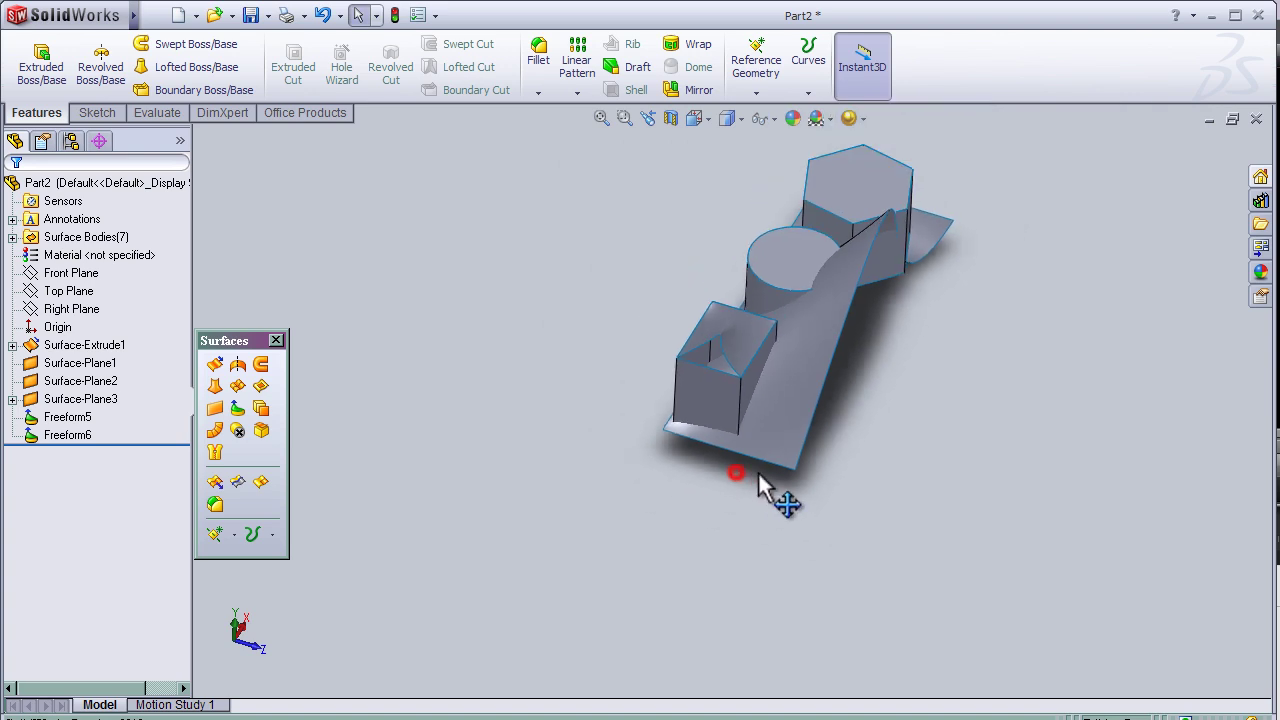
{"action": "middle_click_drag", "start_coordinate": [758, 471], "coordinate": [833, 366]}
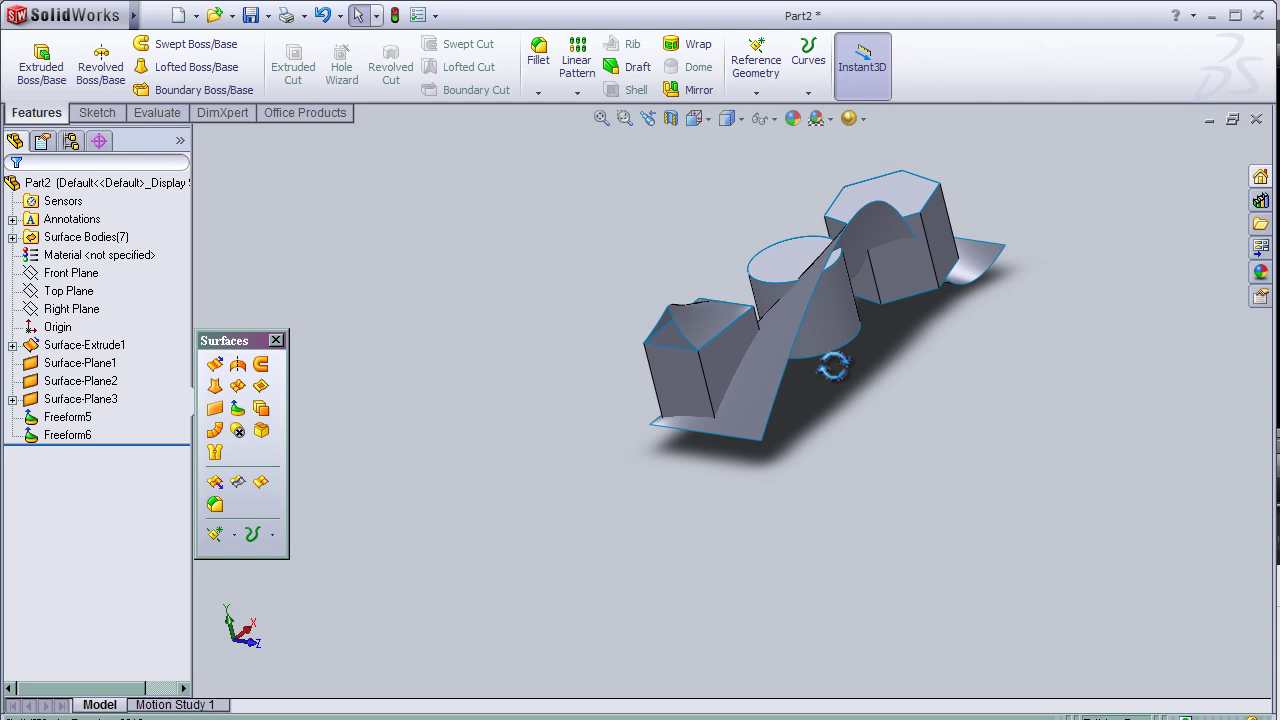
{"action": "key", "text": "space"}
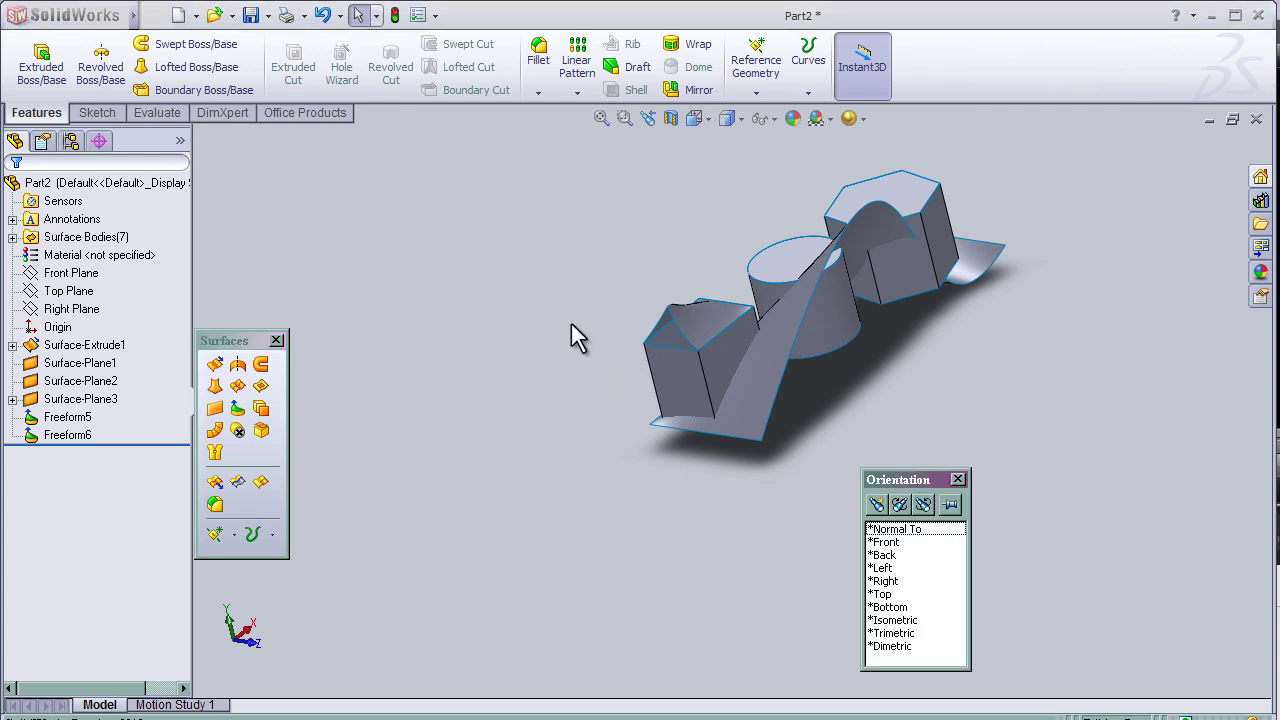
{"action": "key", "text": "ctrl+7"}
{"action": "scroll", "coordinate": [814, 449], "scroll_direction": "up", "scroll_amount": 3}
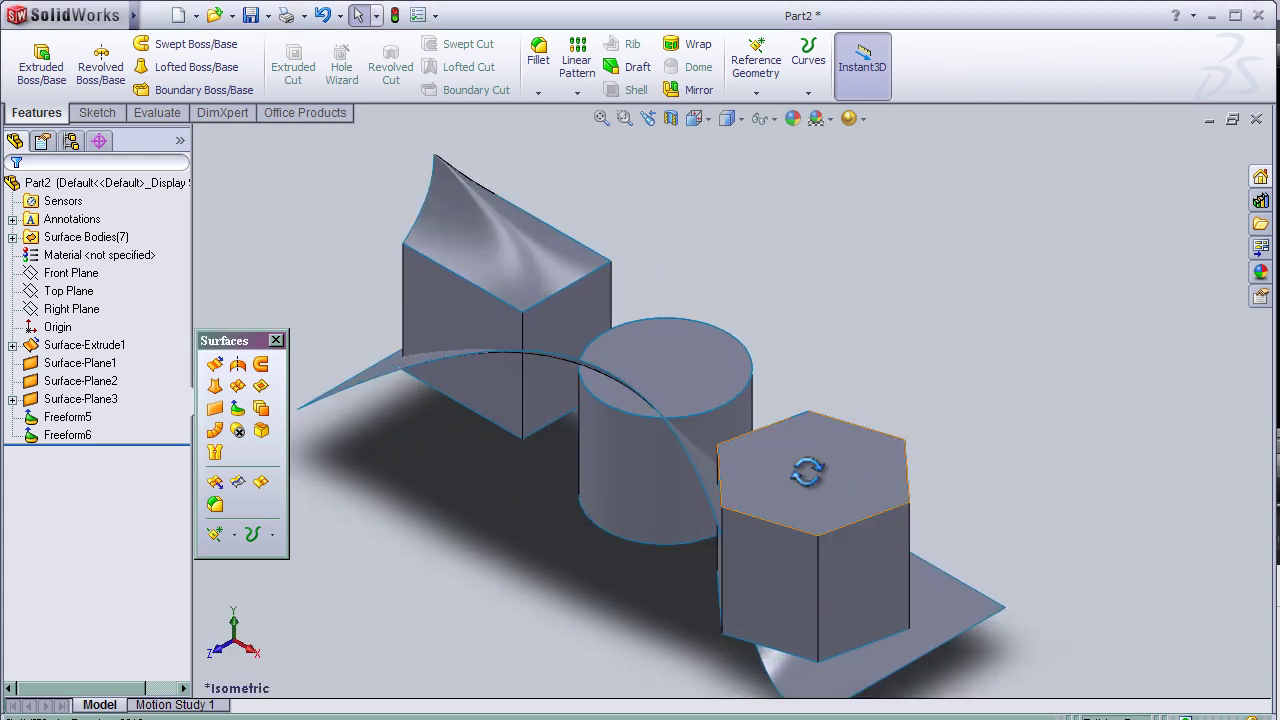
{"action": "scroll", "coordinate": [774, 449], "scroll_direction": "up", "scroll_amount": 1}
{"action": "scroll", "coordinate": [774, 452], "scroll_direction": "down", "scroll_amount": 1}
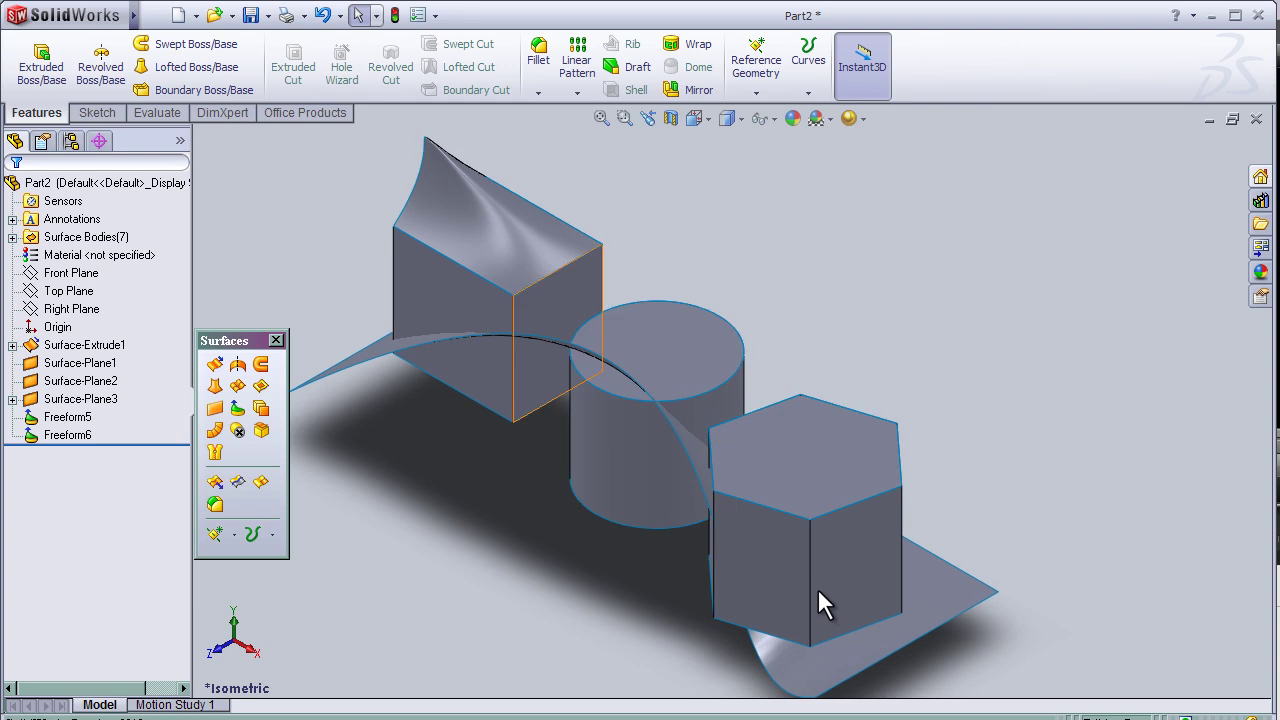
{"action": "scroll", "coordinate": [817, 588], "scroll_direction": "up", "scroll_amount": 1}
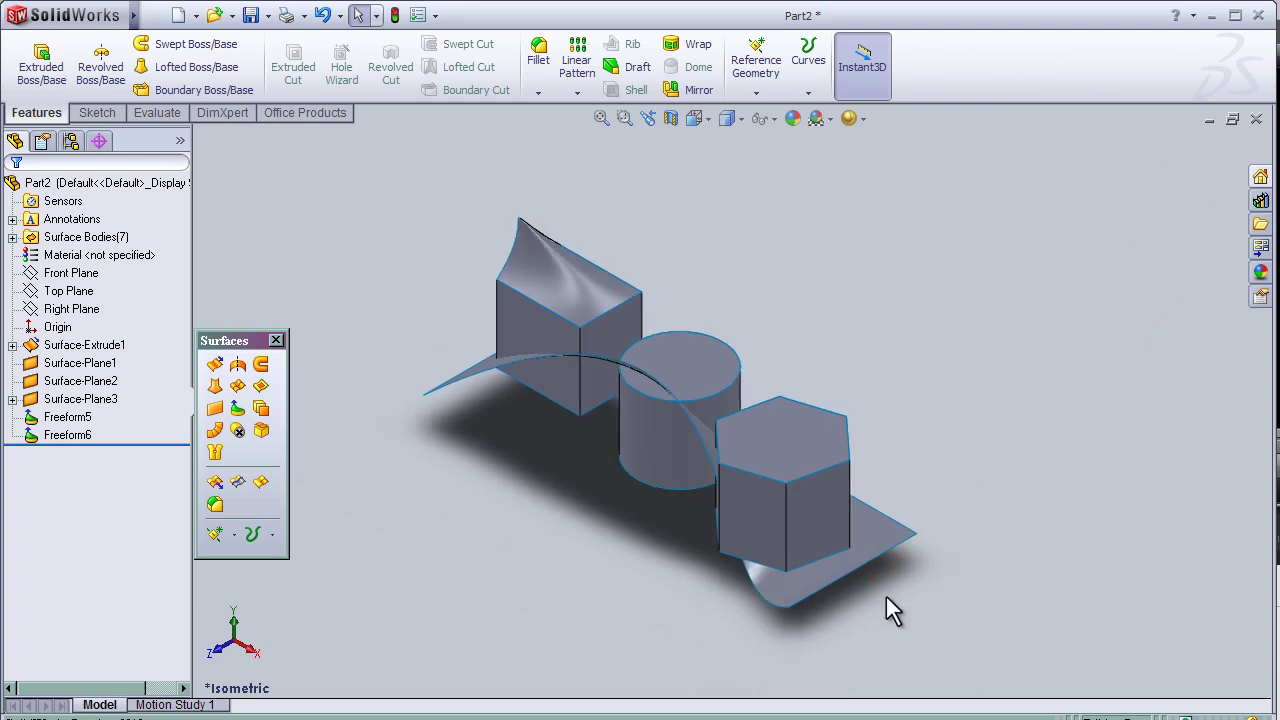
{"action": "middle_click_drag", "start_coordinate": [886, 596], "coordinate": [913, 584]}
{"action": "scroll", "coordinate": [682, 256], "scroll_direction": "down", "scroll_amount": 3}
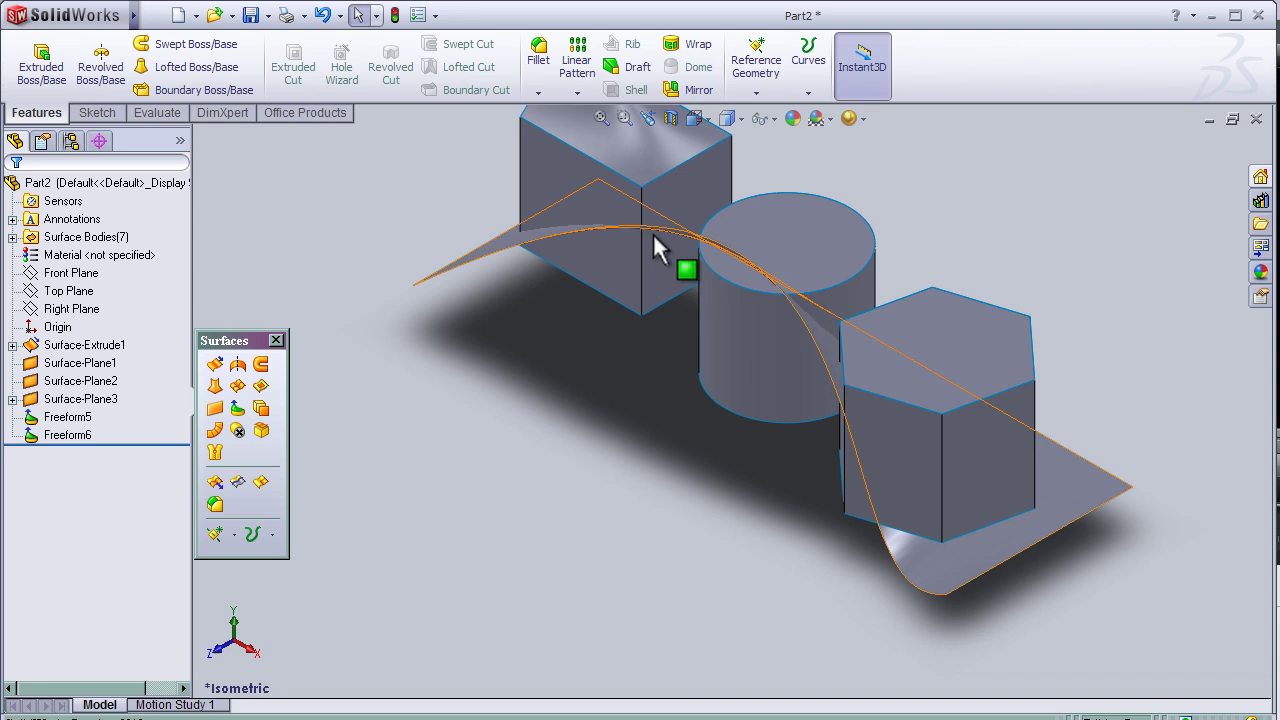